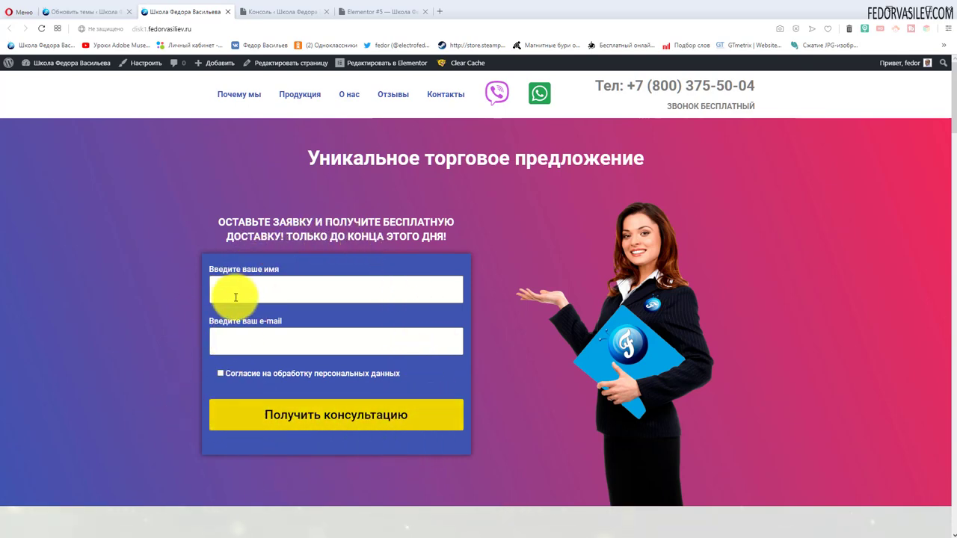
# Update the Hello Elementor theme to version 2.2.1 on the webmasters73.ru WordPress site
pyautogui.click(259, 12)
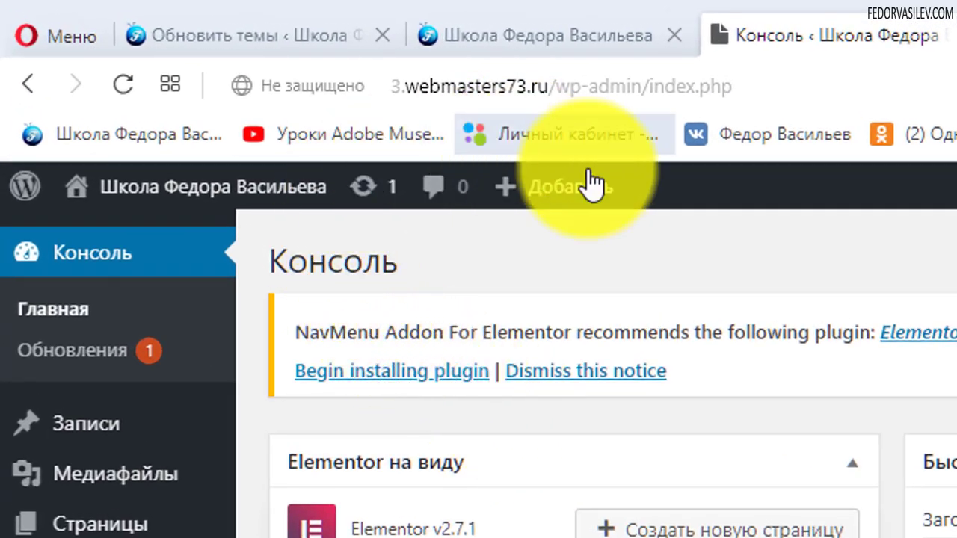
pyautogui.click(364, 186)
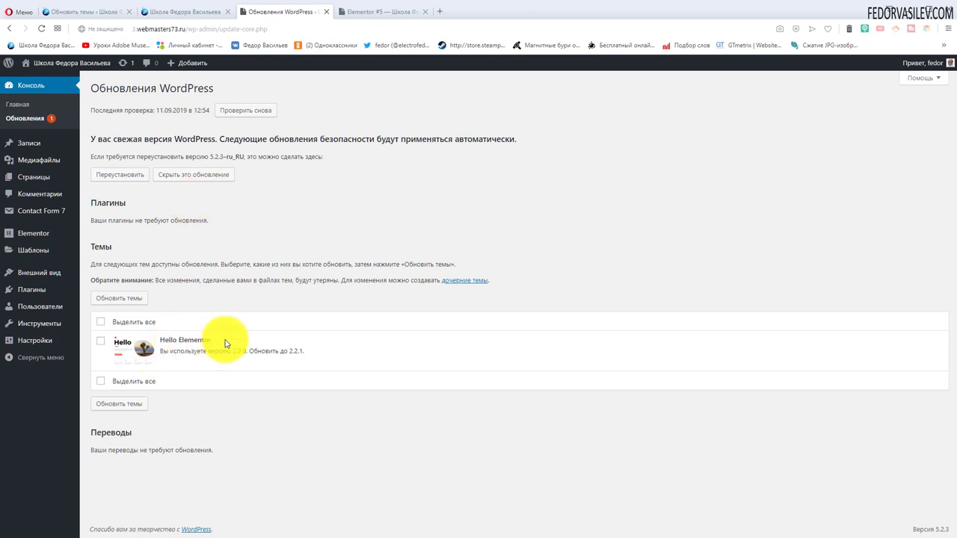
pyautogui.moveTo(236, 353); pyautogui.dragTo(287, 352)
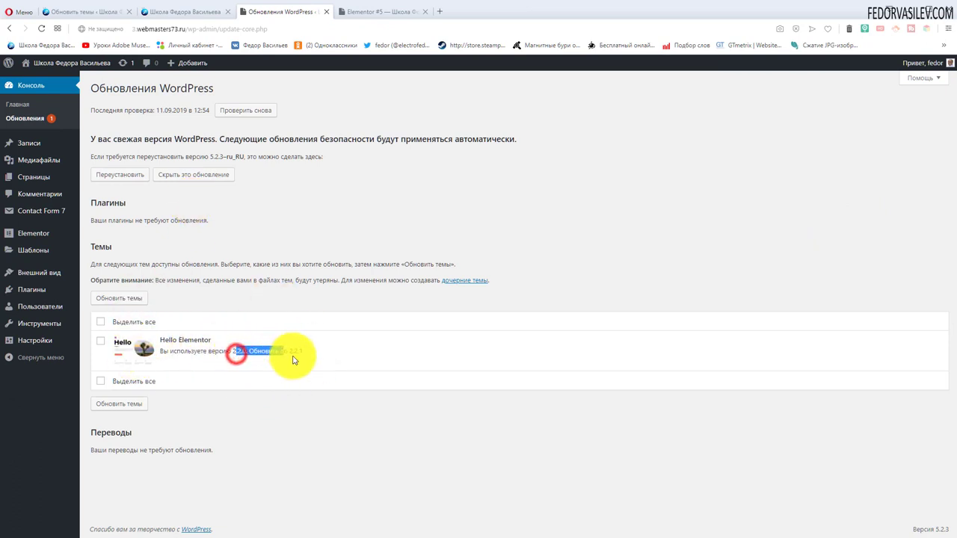
pyautogui.click(322, 444)
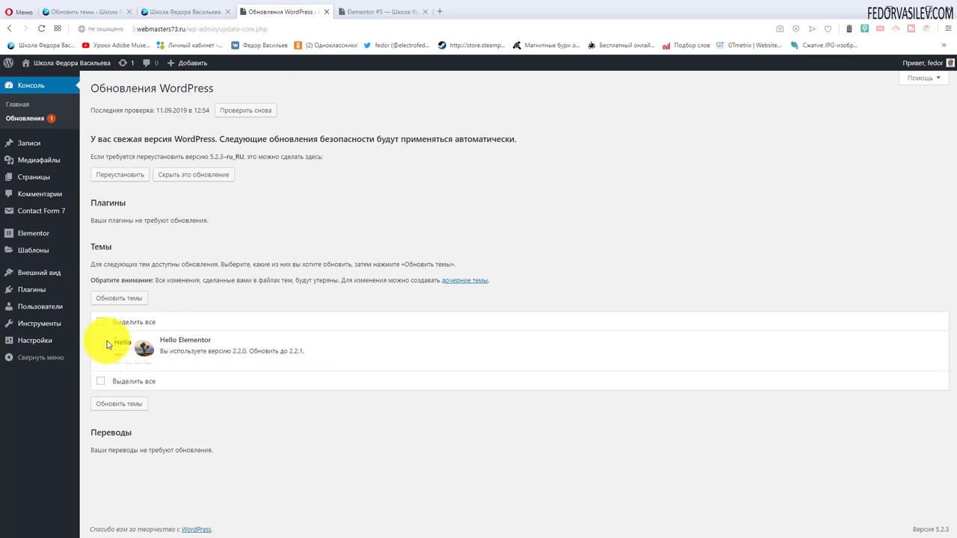
pyautogui.click(119, 404)
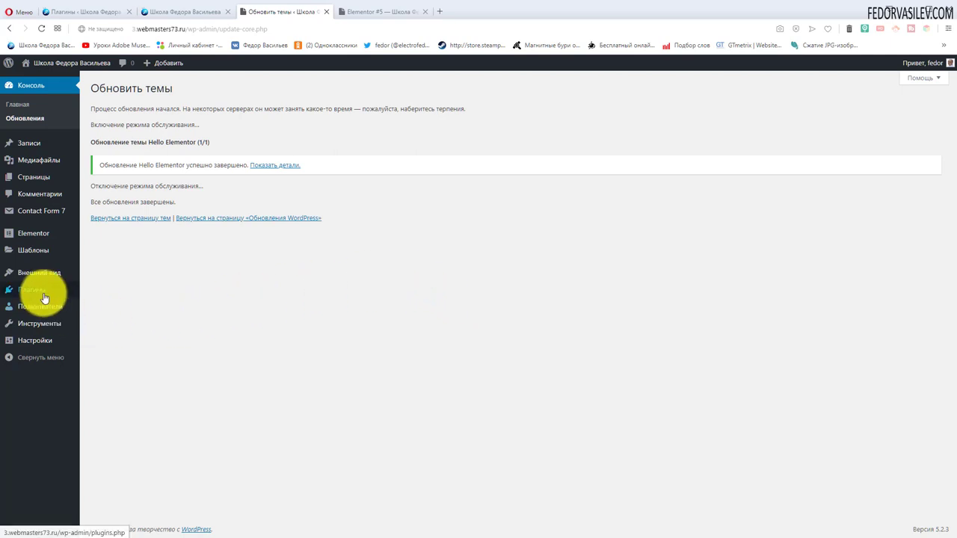
# Search the plugin catalogue for new plugins matching "Essential Addons for Elementor"
pyautogui.moveTo(44, 297)
pyautogui.click(98, 305)
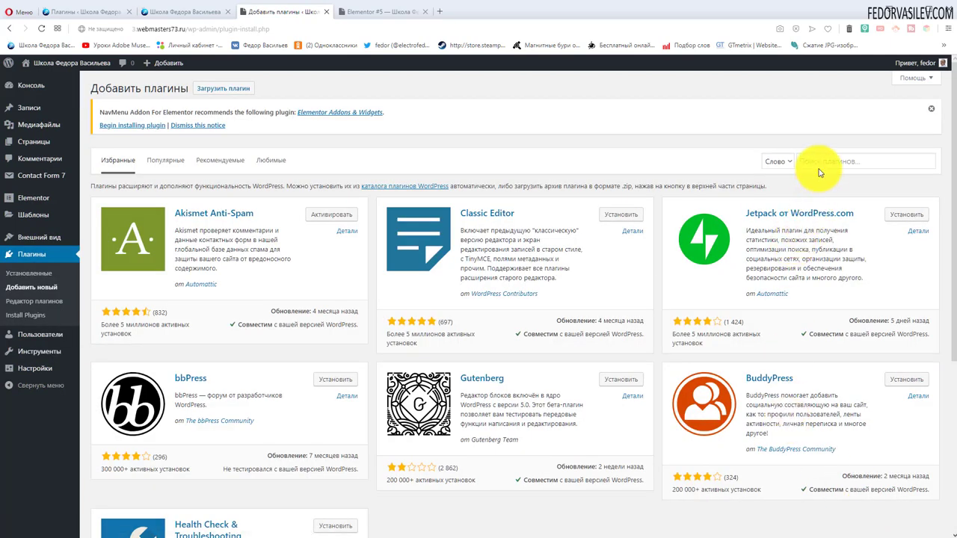
pyautogui.rightClick(818, 163)
pyautogui.click(830, 234)
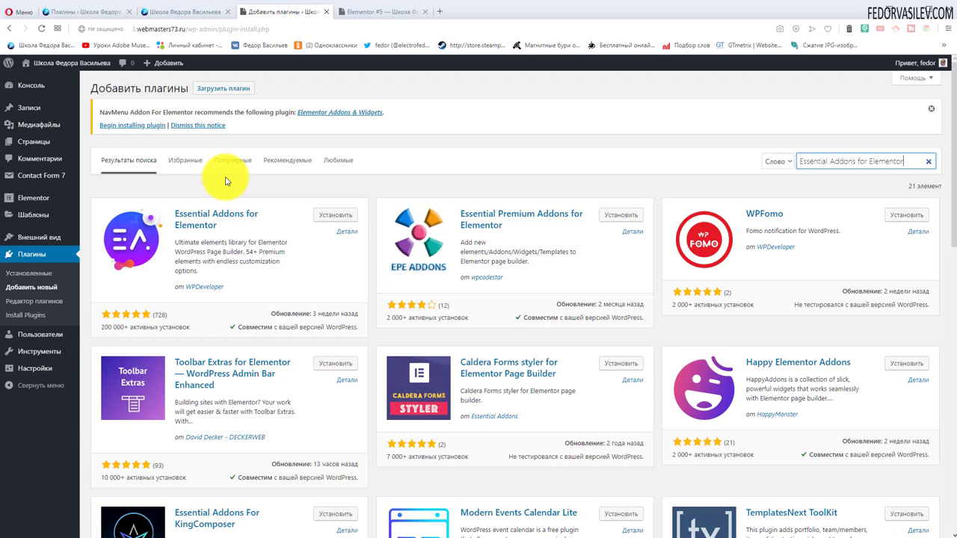
# Install and activate the Essential Addons for Elementor plugin by WPDeveloper
pyautogui.doubleClick(256, 253)
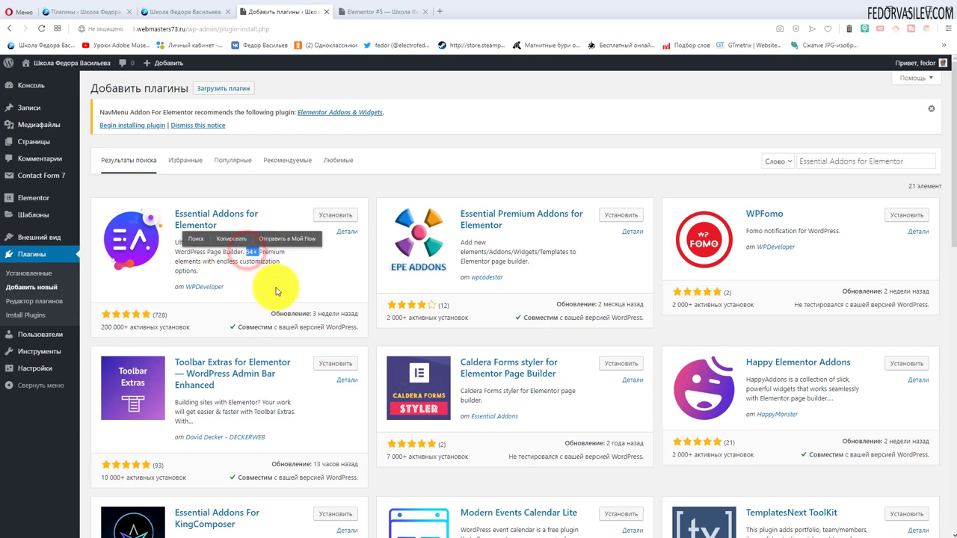
pyautogui.click(324, 287)
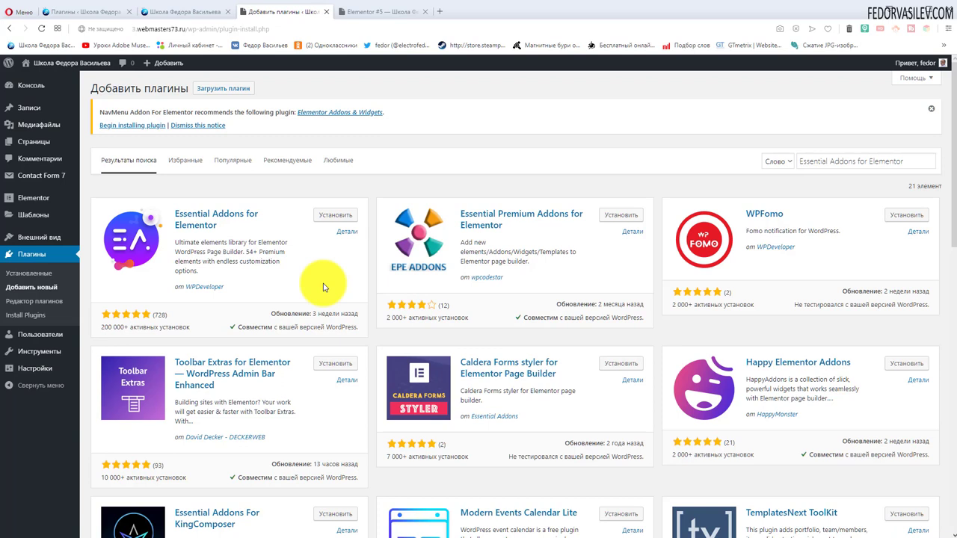
pyautogui.click(323, 215)
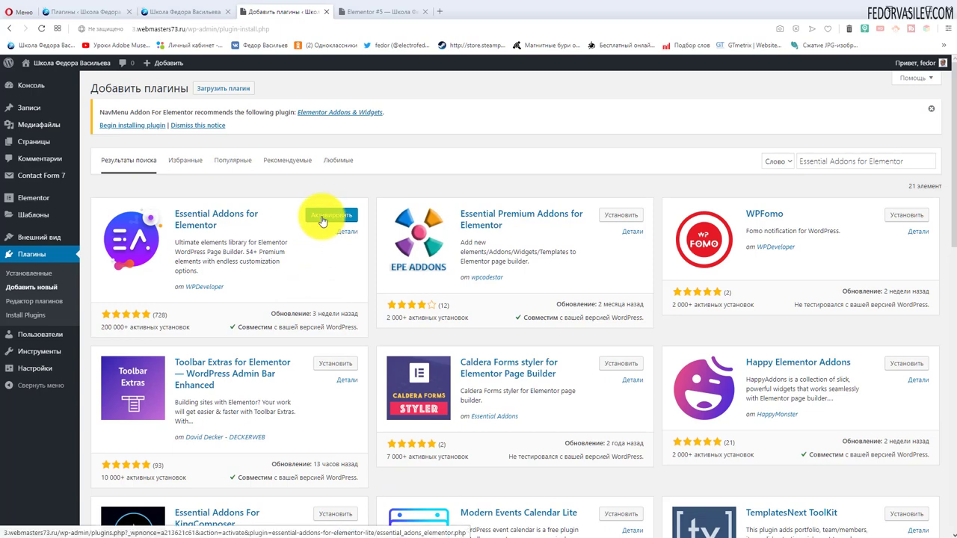
pyautogui.click(323, 216)
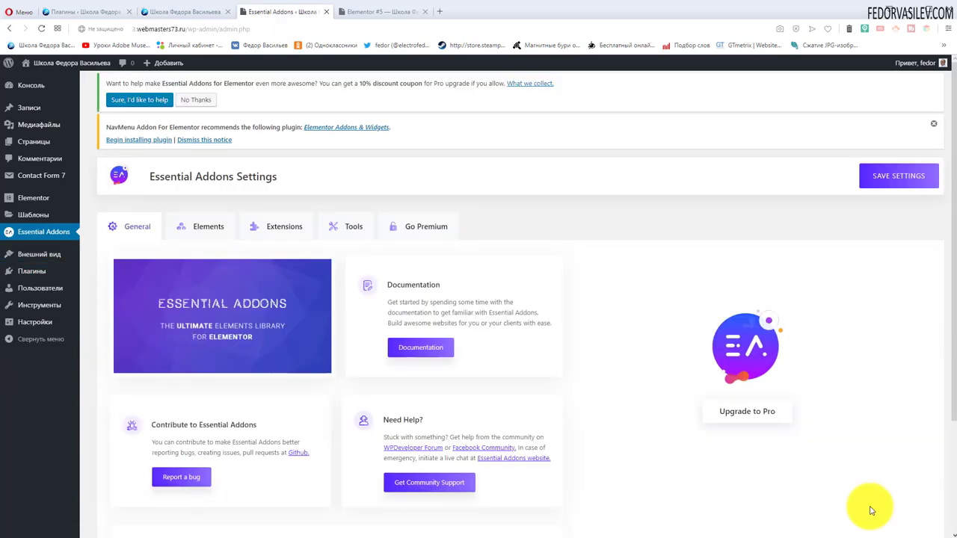
# Decline the request to help improve Essential Addons for Elementor in exchange for a Pro discount coupon
pyautogui.scroll(-2, 521, 326)
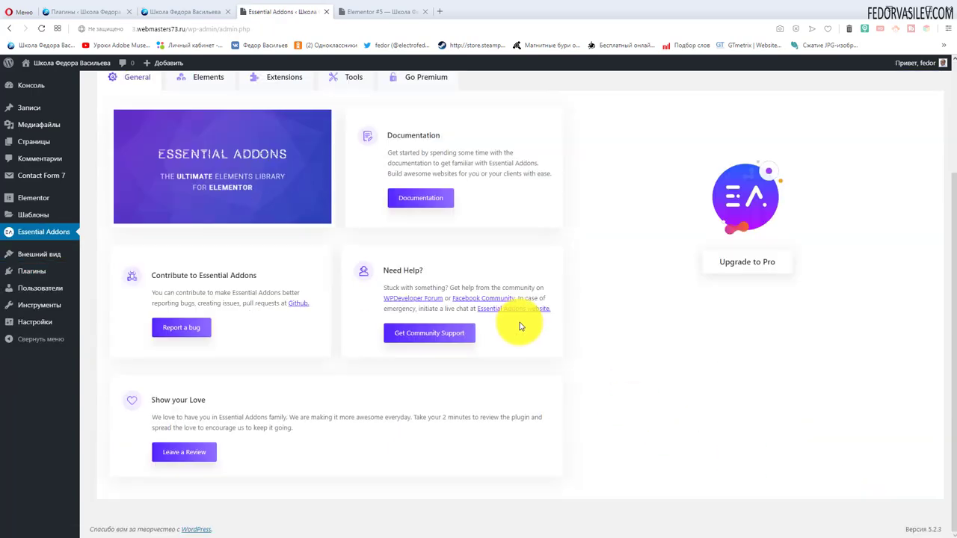
pyautogui.scroll(2, 518, 321)
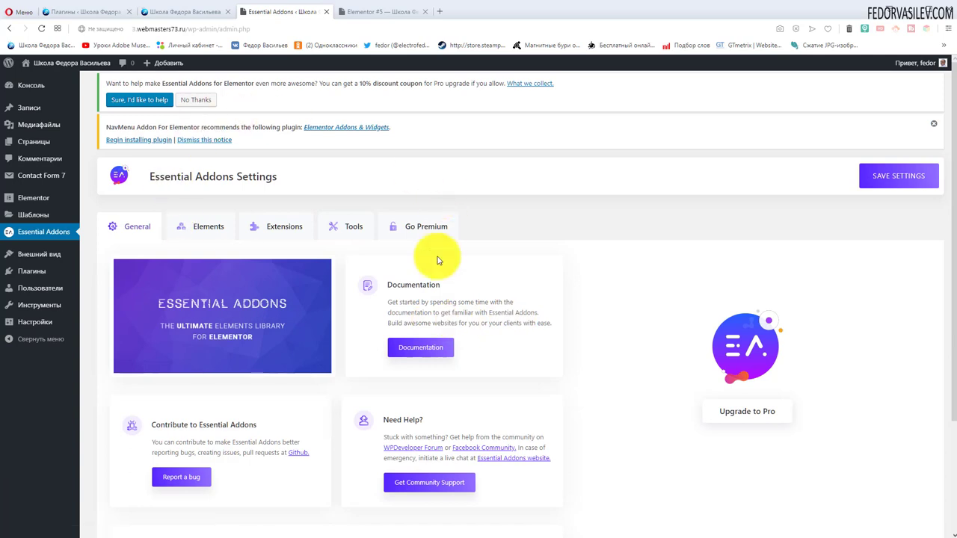
pyautogui.click(184, 102)
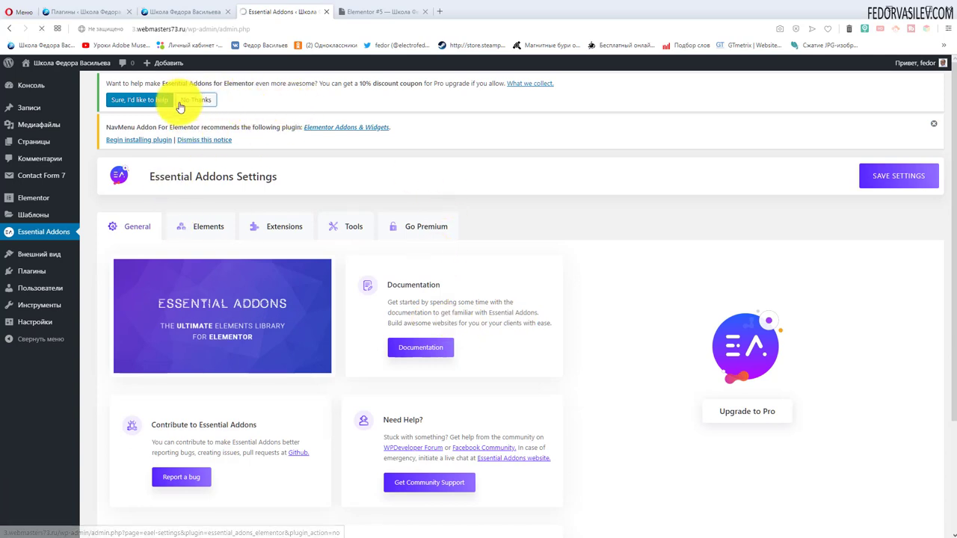
# Examine the Essential Addons elements list for which elements are enabled and which belong to the Pro version
pyautogui.click(195, 193)
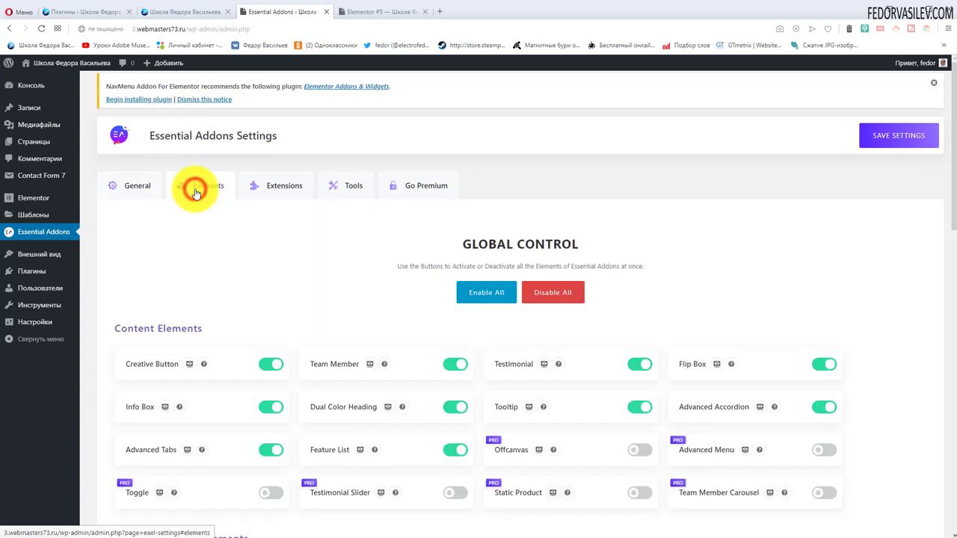
pyautogui.scroll(-2, 187, 275)
pyautogui.scroll(-12, 601, 270)
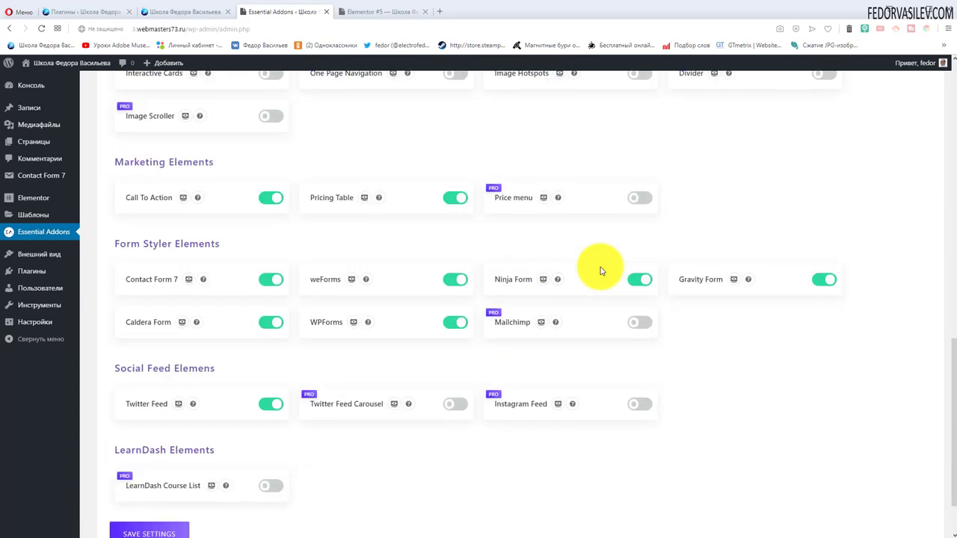
pyautogui.scroll(14, 602, 271)
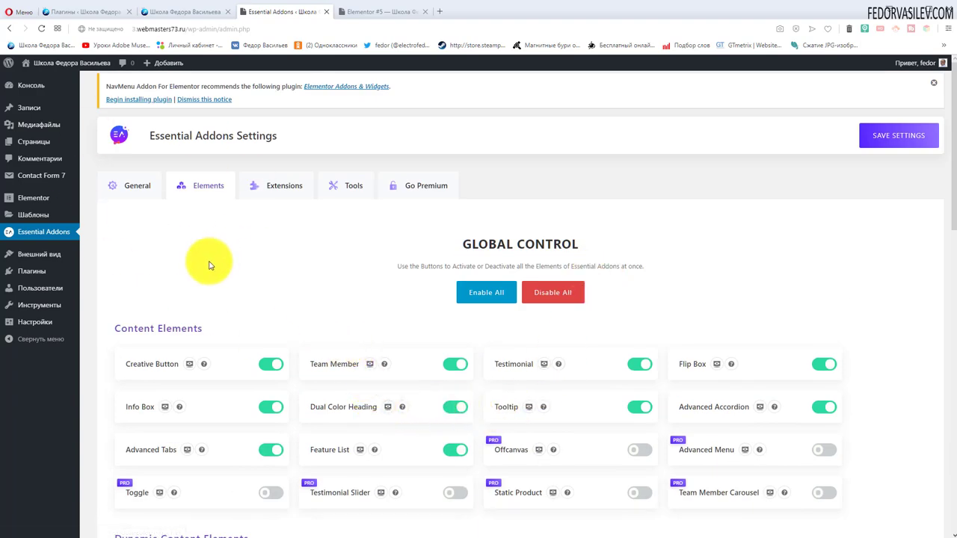
pyautogui.scroll(-2, 454, 371)
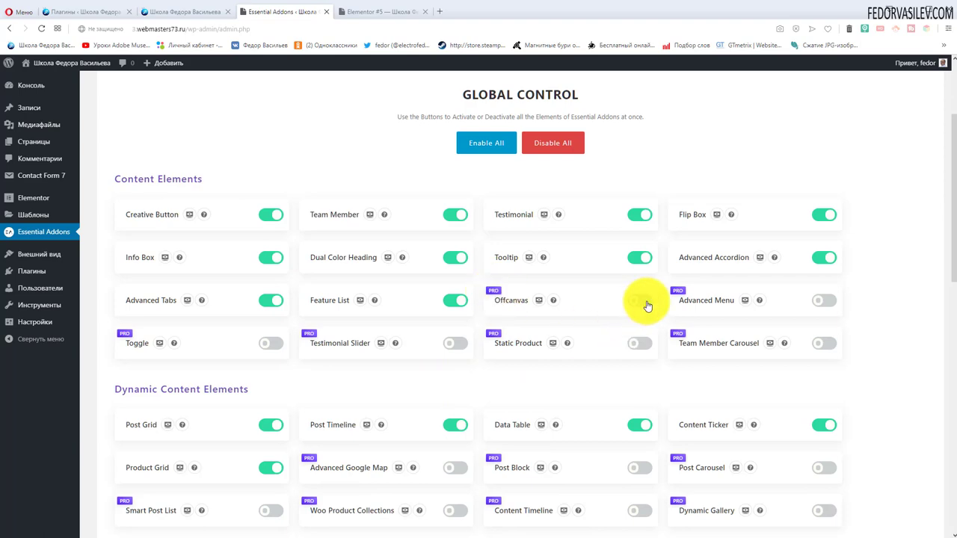
pyautogui.scroll(-12, 568, 310)
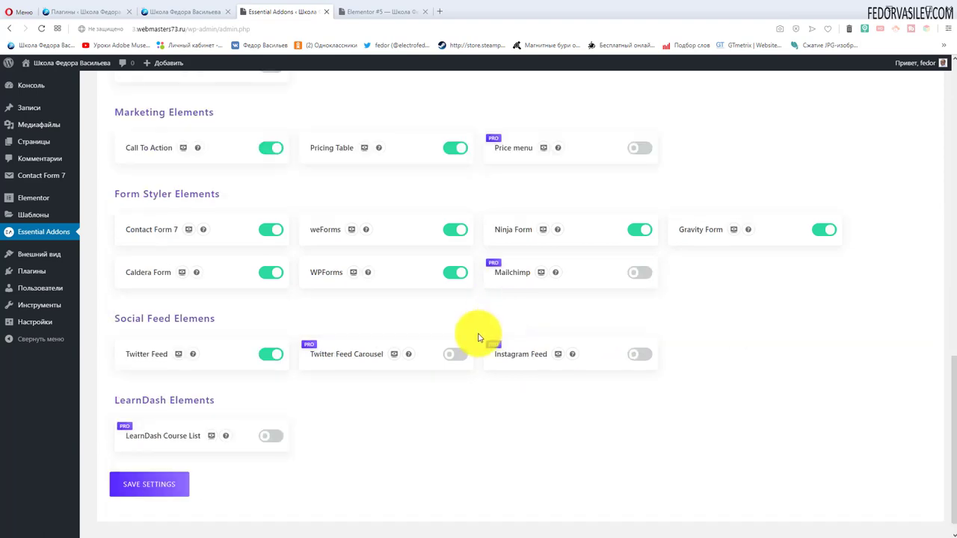
pyautogui.scroll(7, 220, 160)
pyautogui.scroll(3, 253, 205)
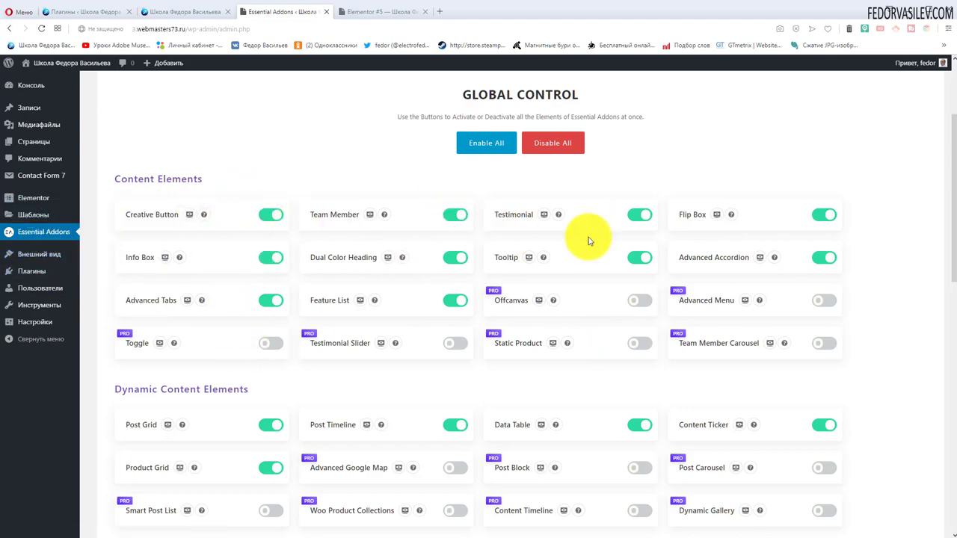
pyautogui.scroll(2, 588, 238)
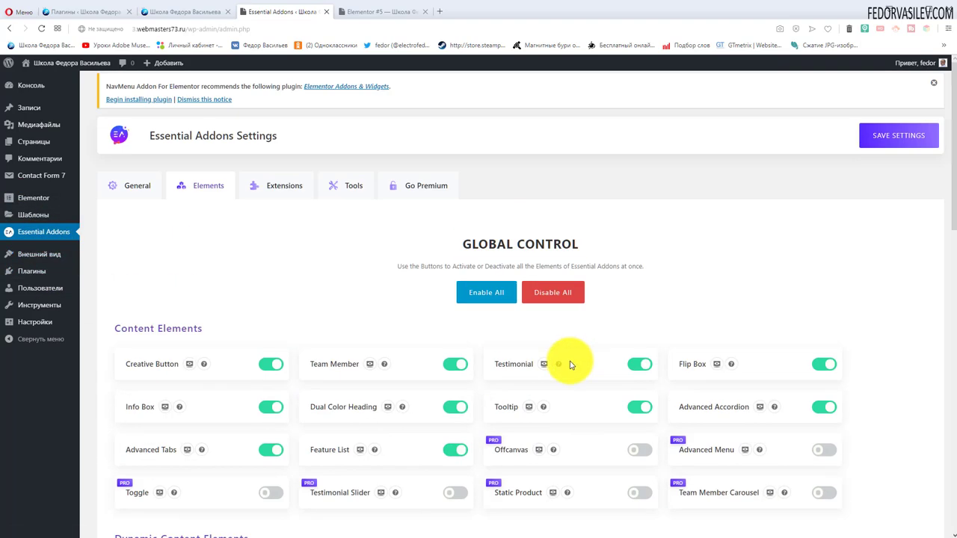
# Disable all Essential Addons elements except Contact Form 7 and save the settings
pyautogui.click(543, 294)
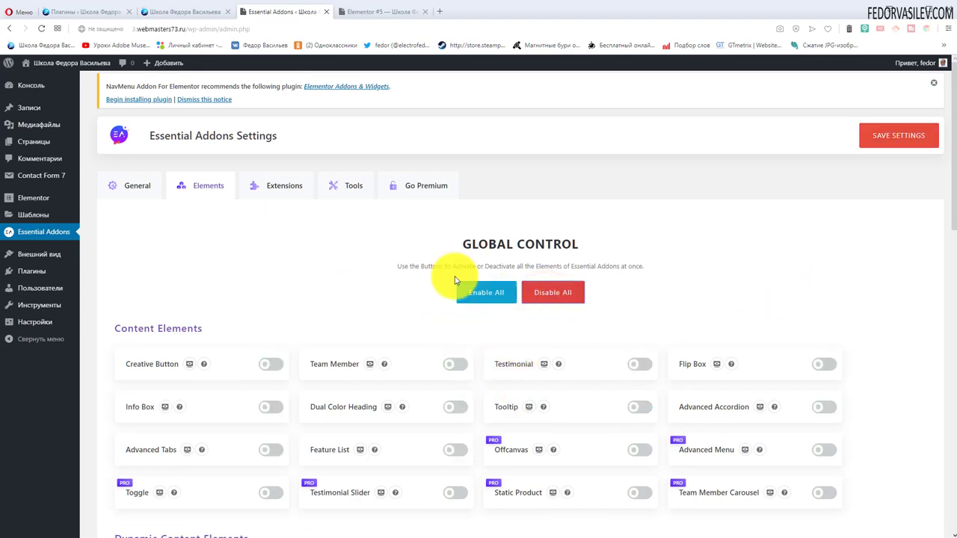
pyautogui.scroll(-2, 455, 281)
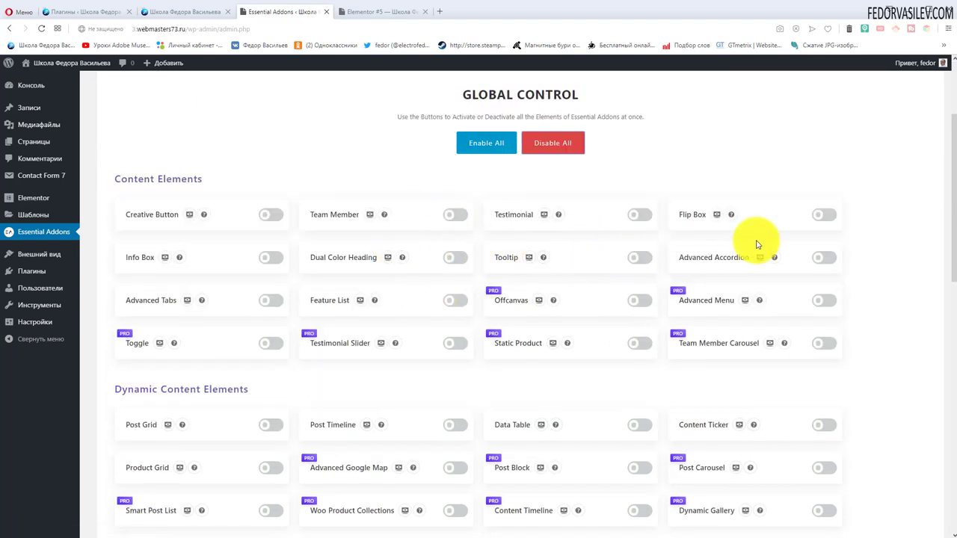
pyautogui.scroll(-5, 201, 252)
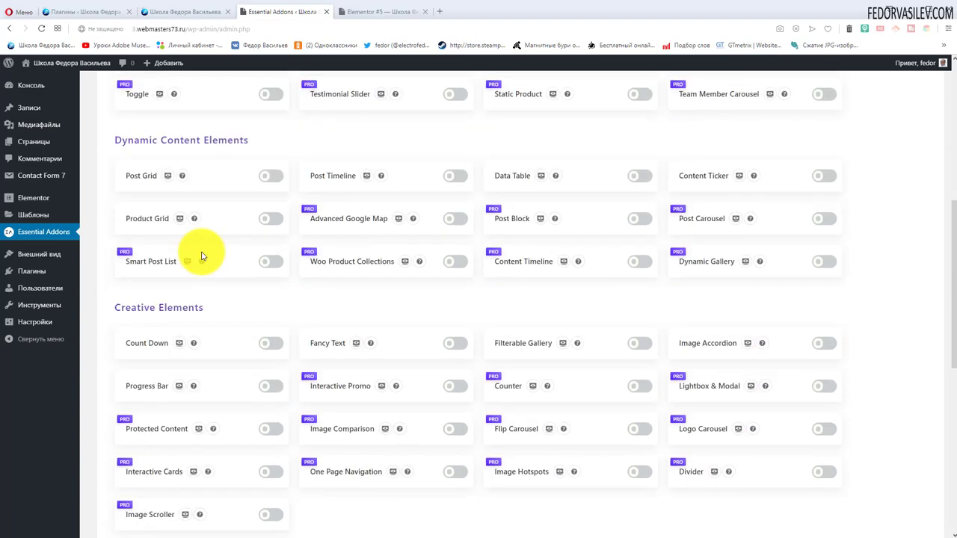
pyautogui.scroll(-3, 201, 255)
pyautogui.scroll(-3, 202, 255)
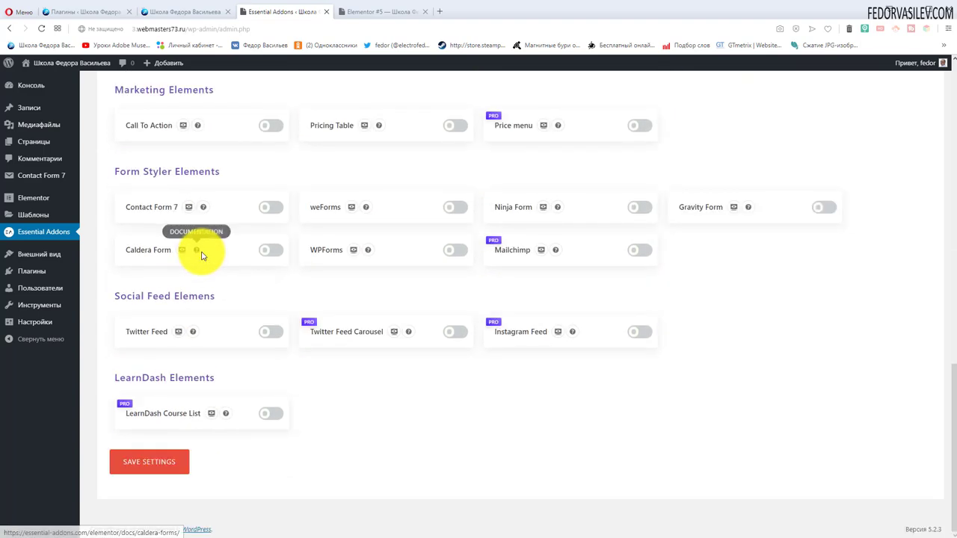
pyautogui.scroll(1, 591, 448)
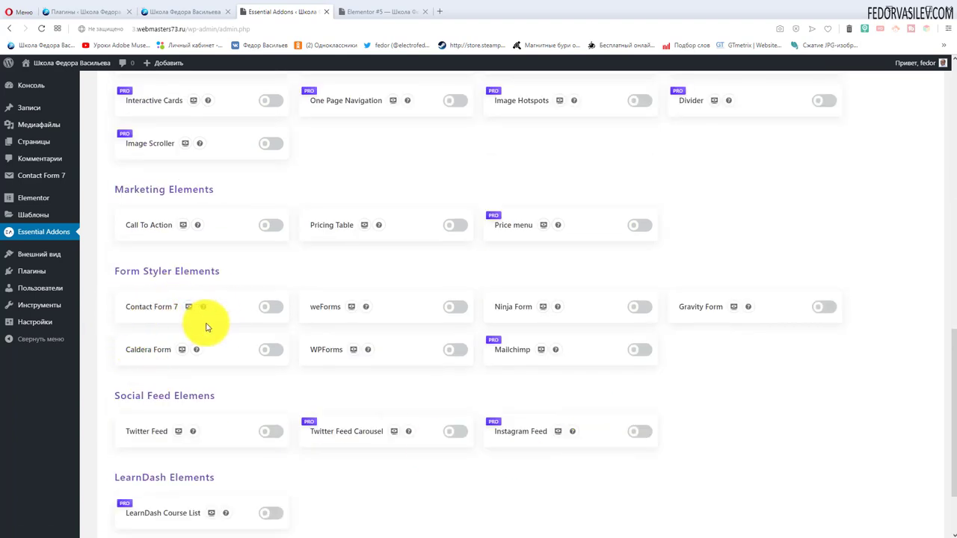
pyautogui.click(275, 309)
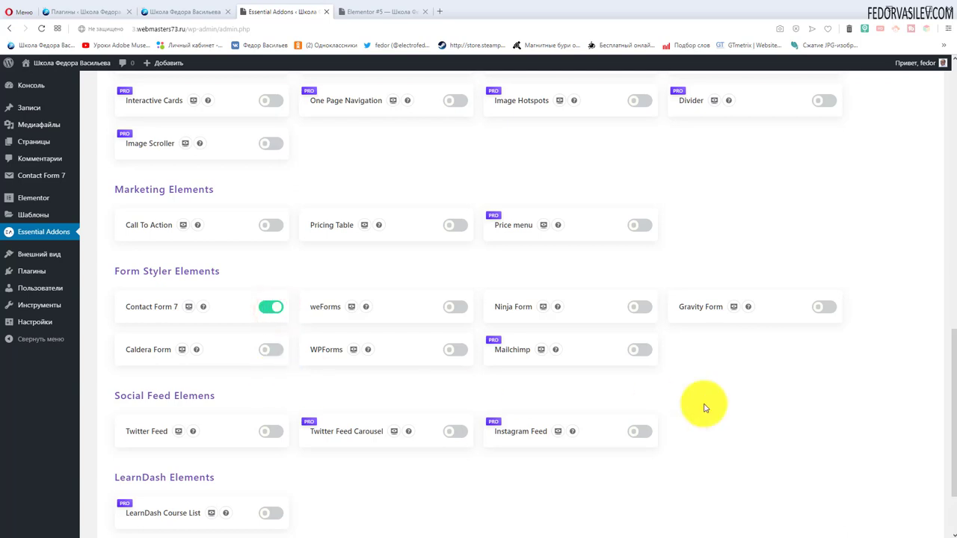
pyautogui.scroll(10, 704, 400)
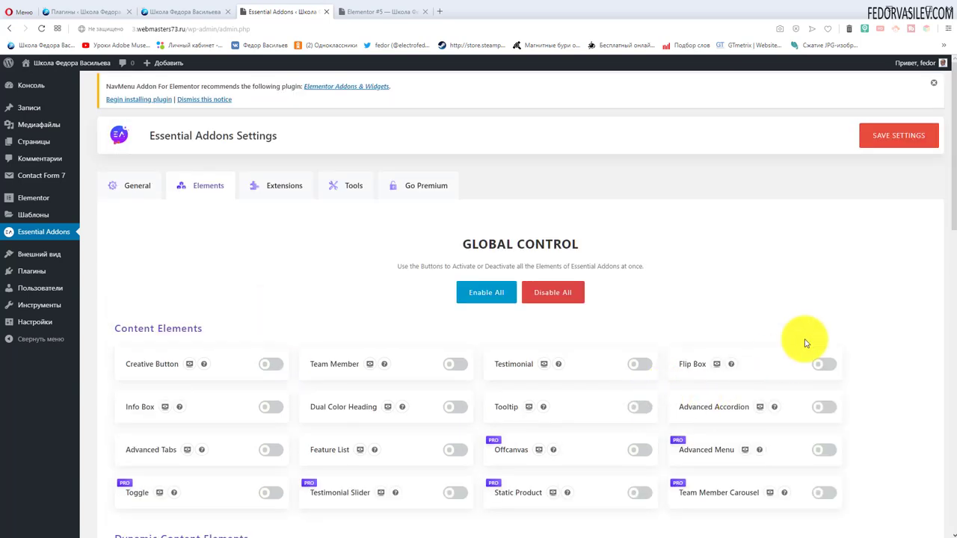
pyautogui.click(882, 140)
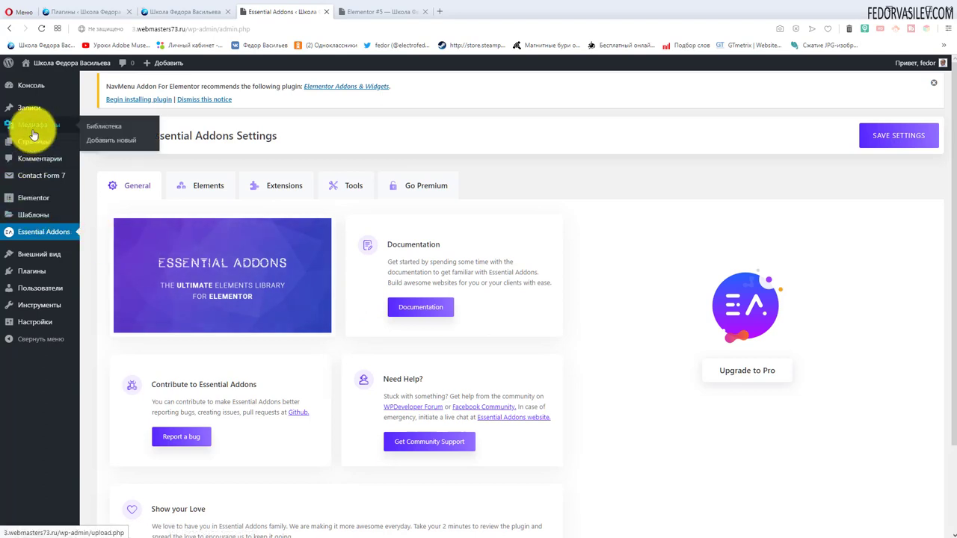
# Open the Elementor #5 page for editing in Elementor and place an EA Contact Form 7 widget below the free-delivery offer text
pyautogui.moveTo(36, 147)
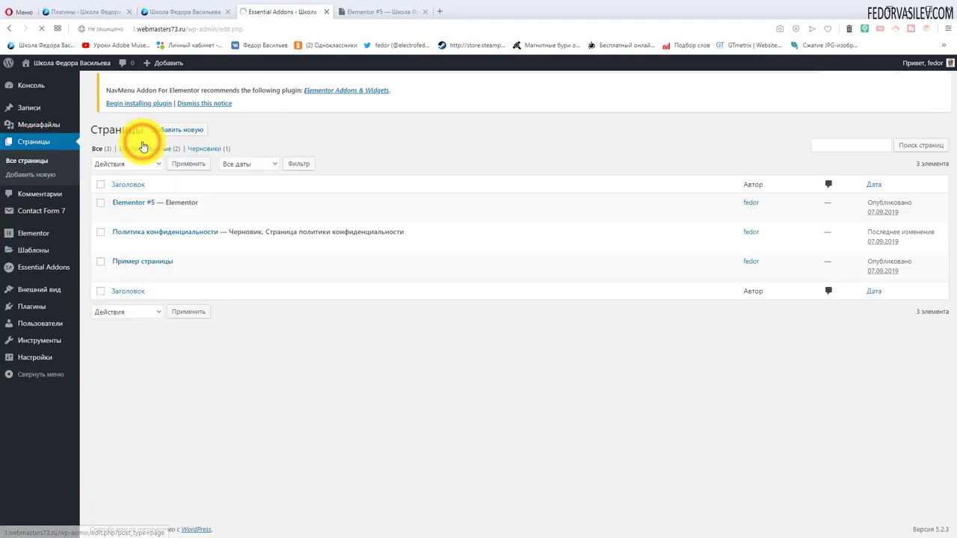
pyautogui.click(253, 221)
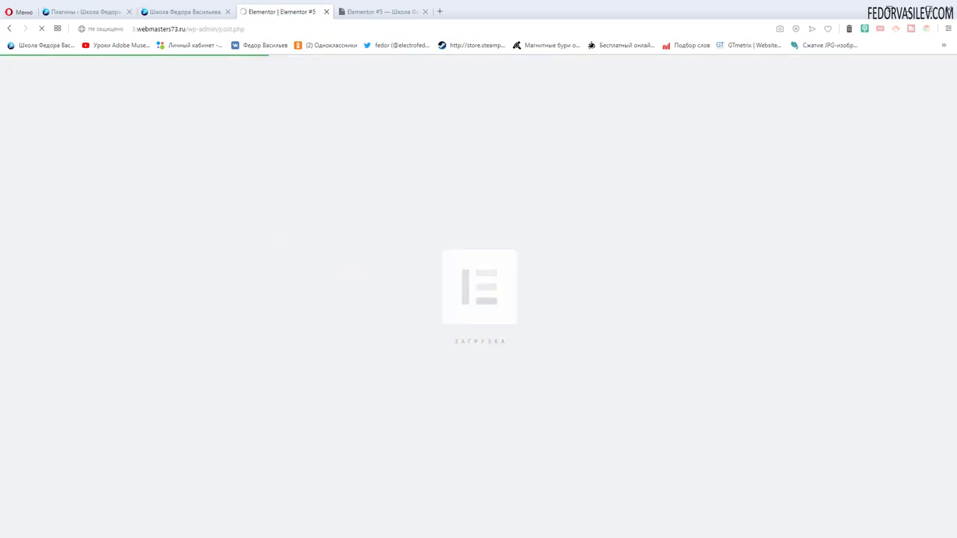
pyautogui.scroll(-10, 120, 212)
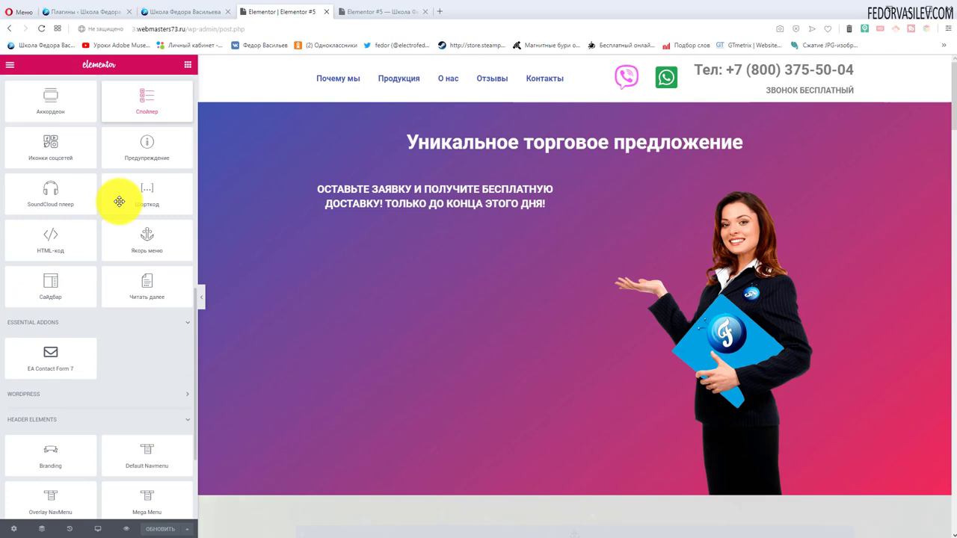
pyautogui.scroll(-2, 120, 201)
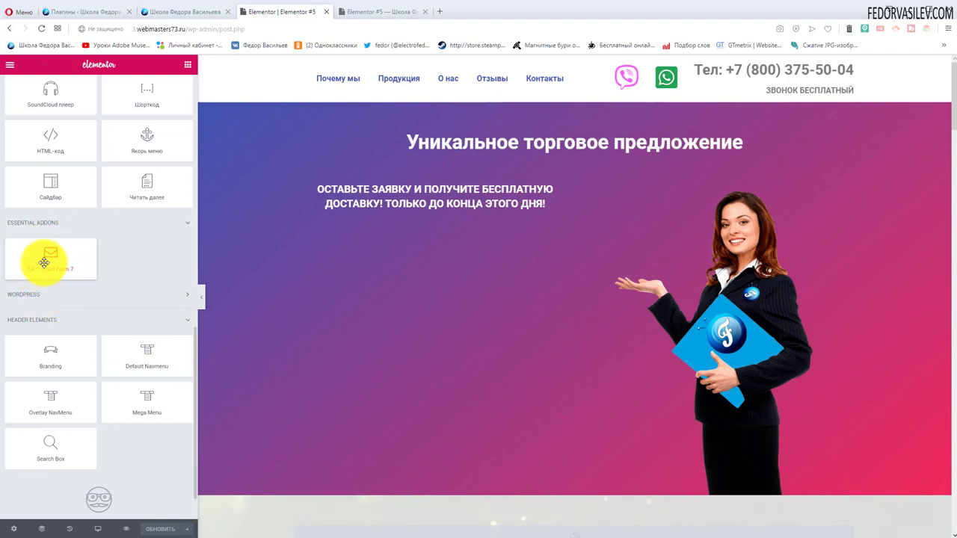
pyautogui.moveTo(44, 262); pyautogui.dragTo(507, 185)
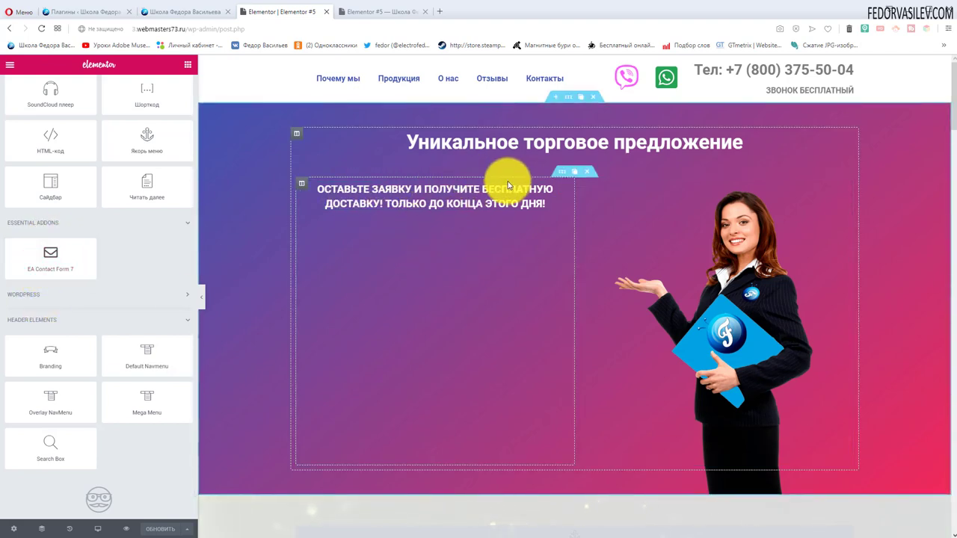
pyautogui.moveTo(53, 260); pyautogui.dragTo(422, 214)
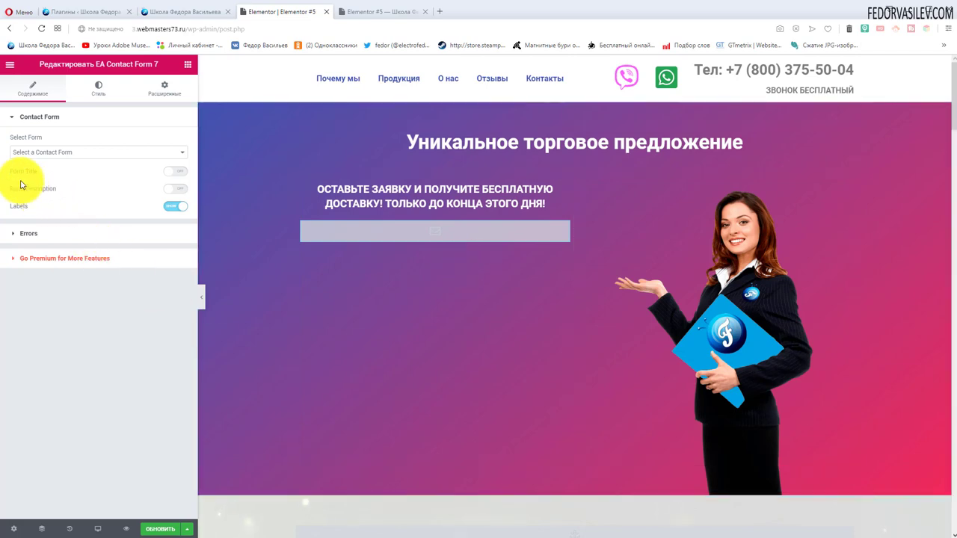
# Assign "Контактная форма 1" to the EA Contact Form 7 widget, update the page and open its preview
pyautogui.click(66, 153)
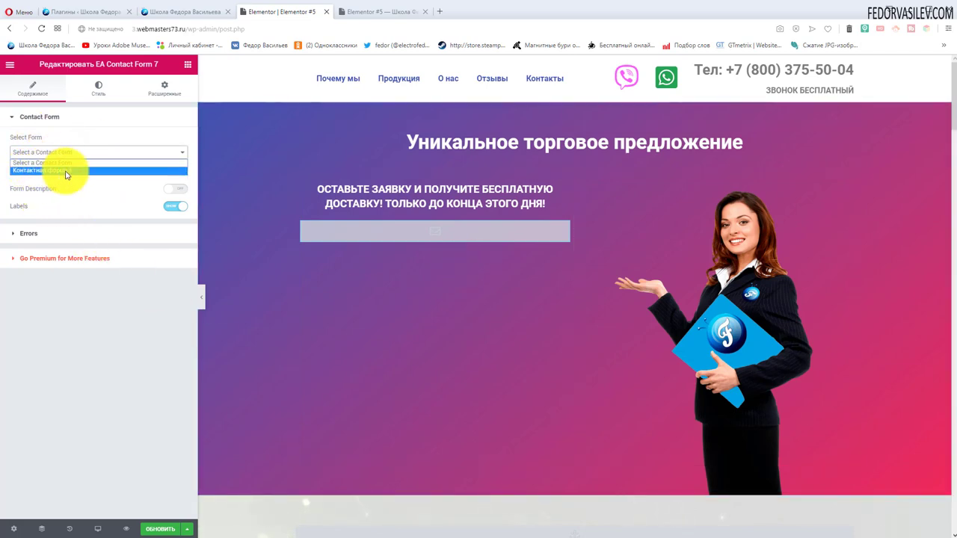
pyautogui.click(54, 172)
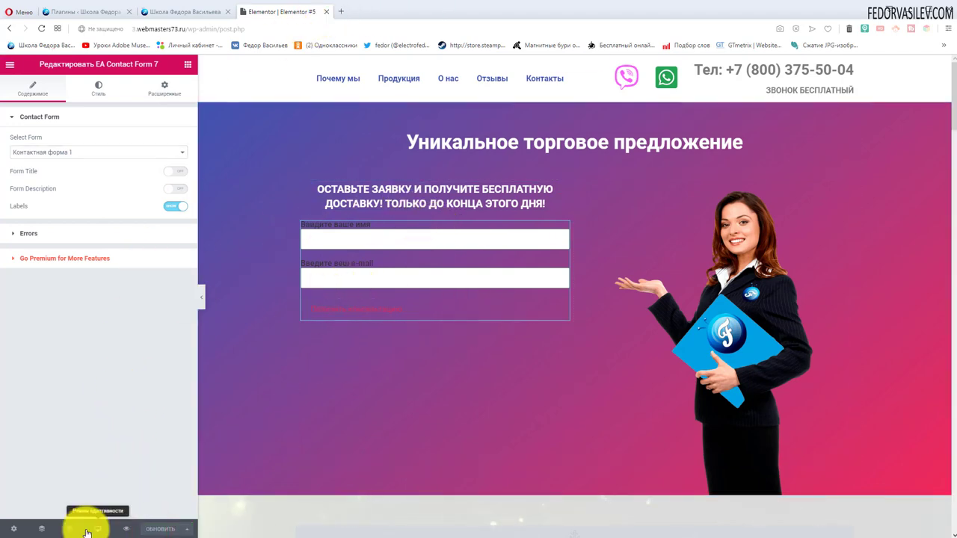
pyautogui.click(125, 528)
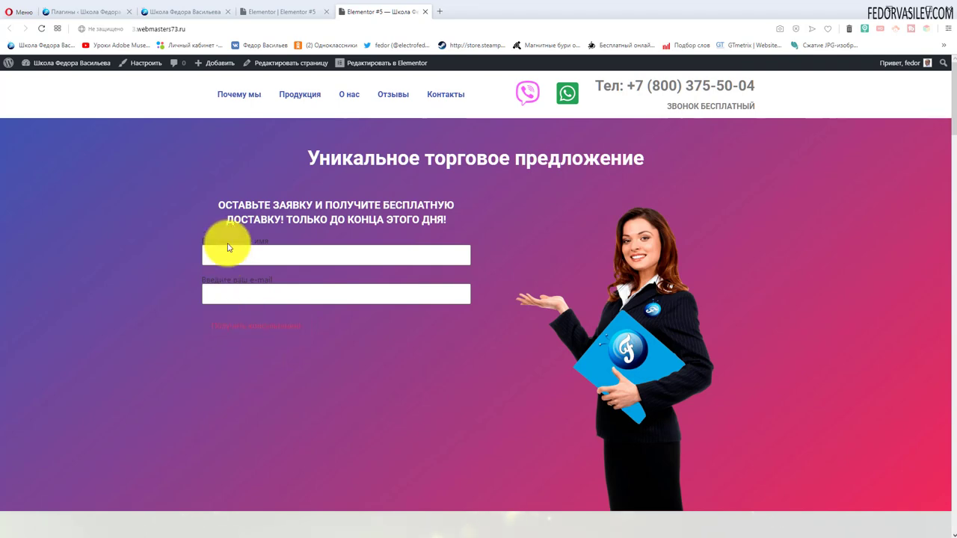
# Examine the styled contact form on the finished reference page and return to the page editor
pyautogui.hotkey('ctrl', 'Tab')
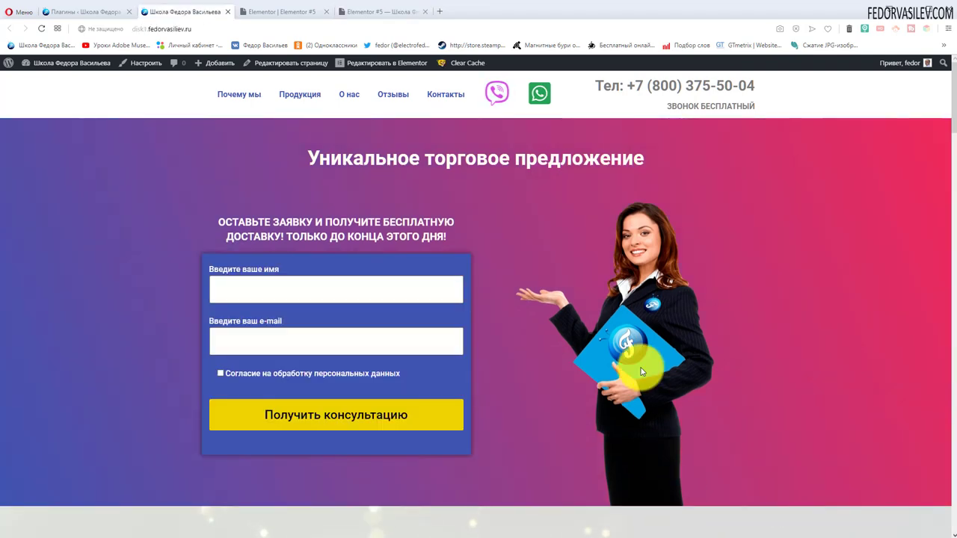
pyautogui.scroll(-1, 235, 336)
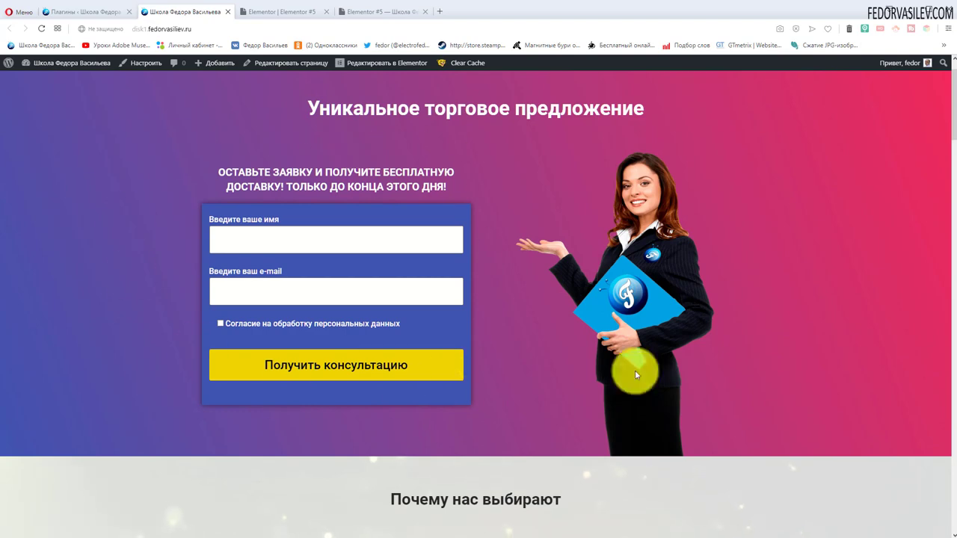
pyautogui.hotkey('ctrl', 'Tab')
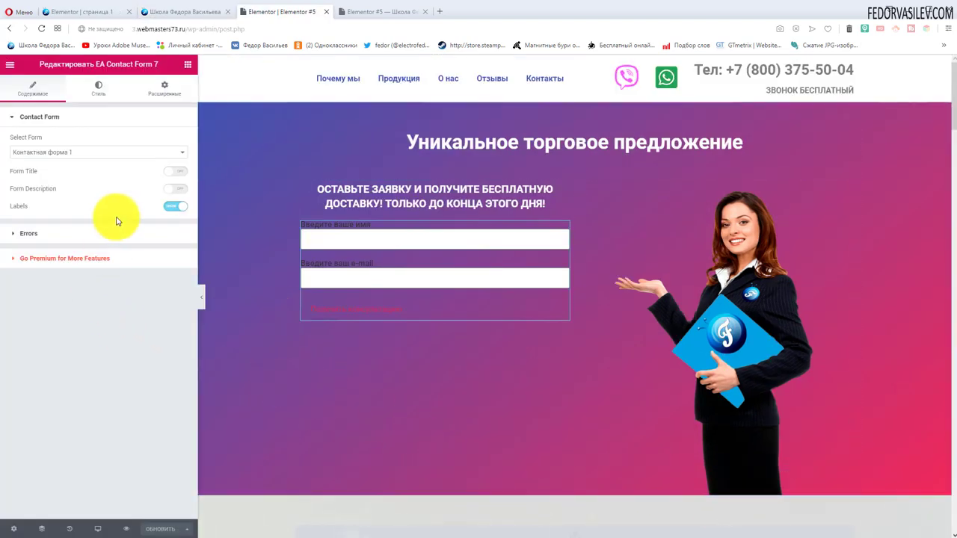
# Give the form container a classic solid background in the dark blue palette colour
pyautogui.click(92, 92)
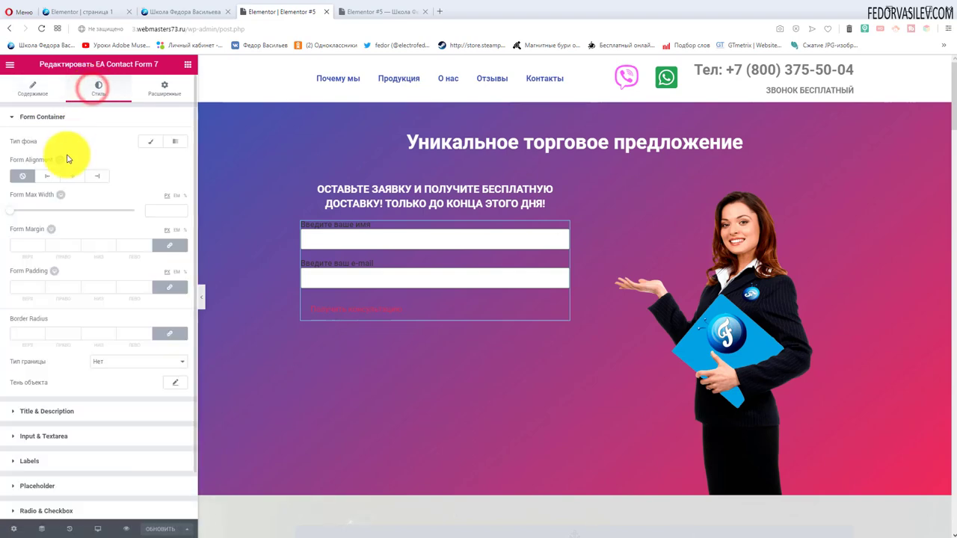
pyautogui.click(46, 120)
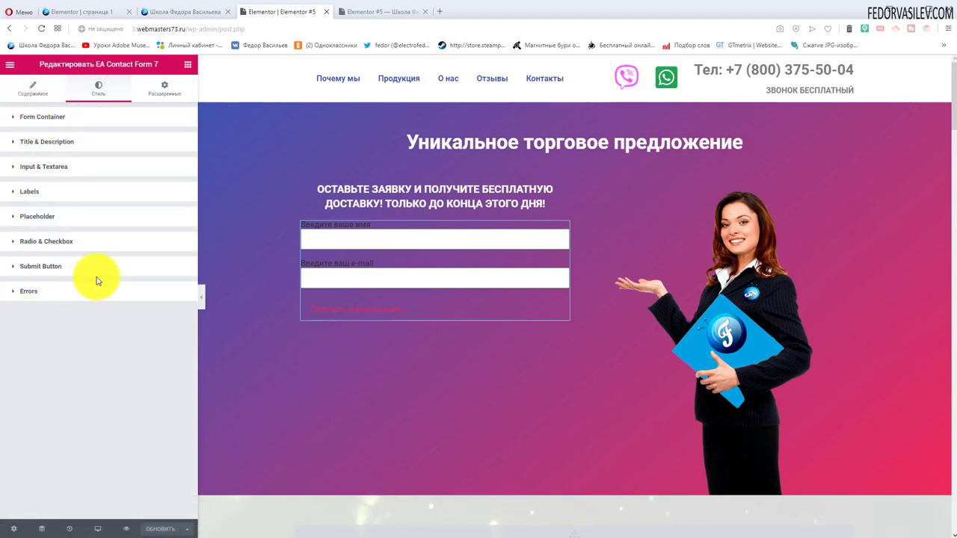
pyautogui.click(44, 120)
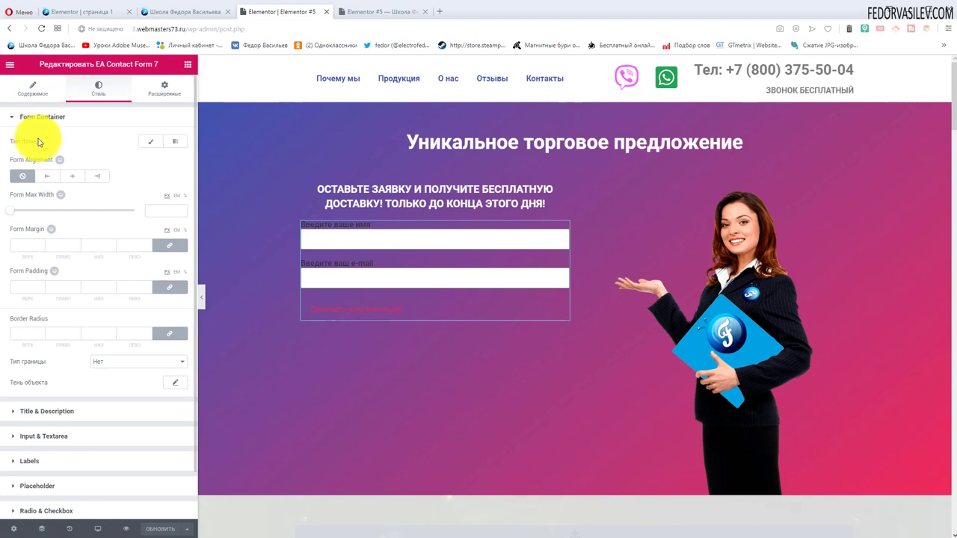
pyautogui.click(146, 142)
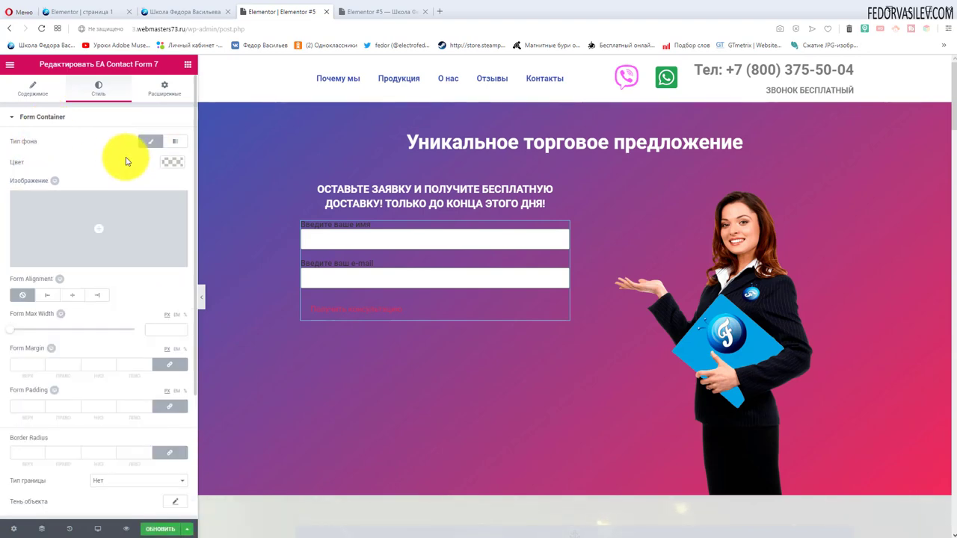
pyautogui.click(178, 163)
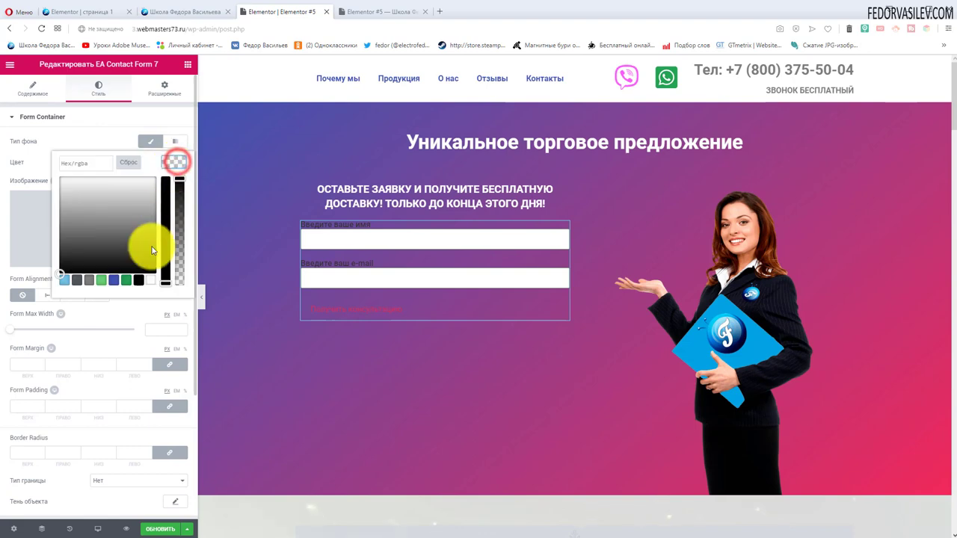
pyautogui.click(111, 282)
pyautogui.click(97, 126)
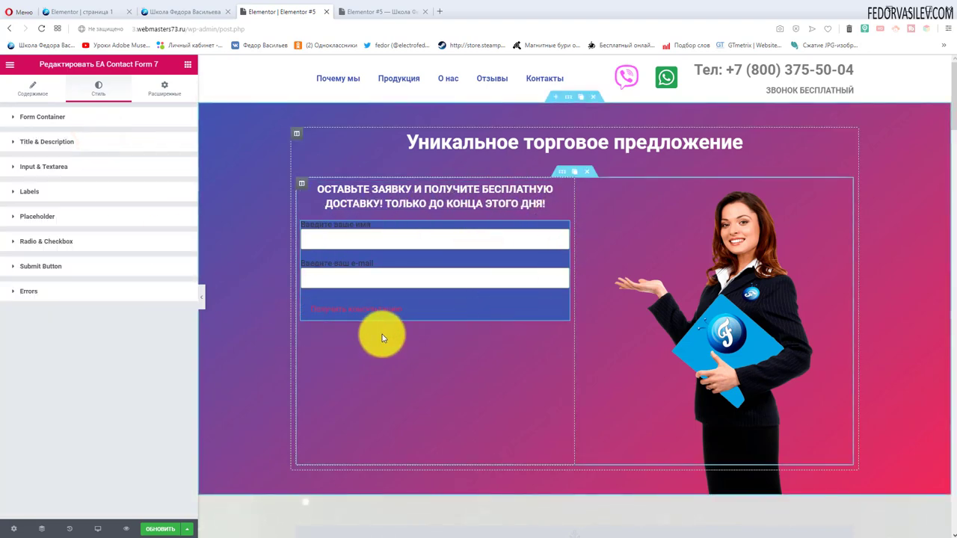
# Unlink the form container's padding values and set them to 20 top, 15 right, 15 bottom and 15 left
pyautogui.click(35, 118)
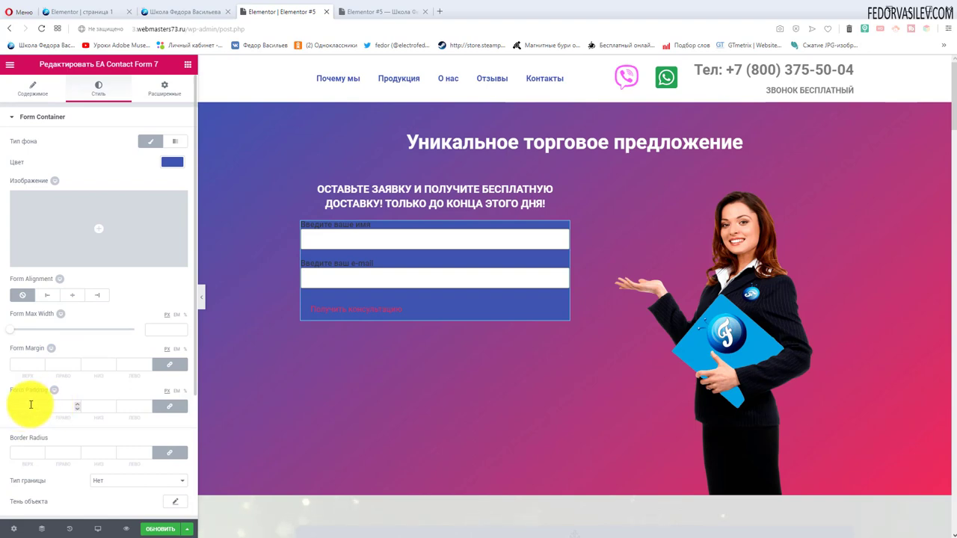
pyautogui.click(178, 406)
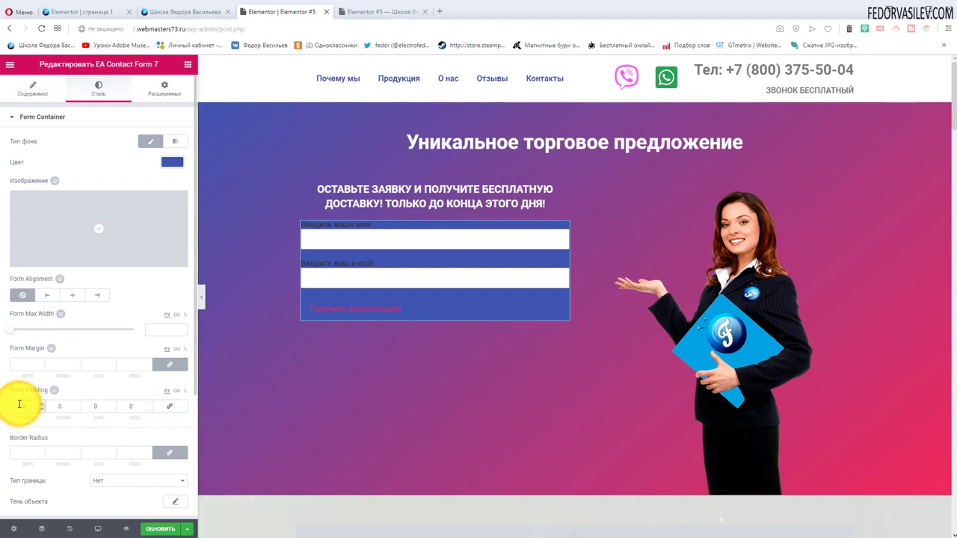
pyautogui.click(19, 404)
pyautogui.write('20')
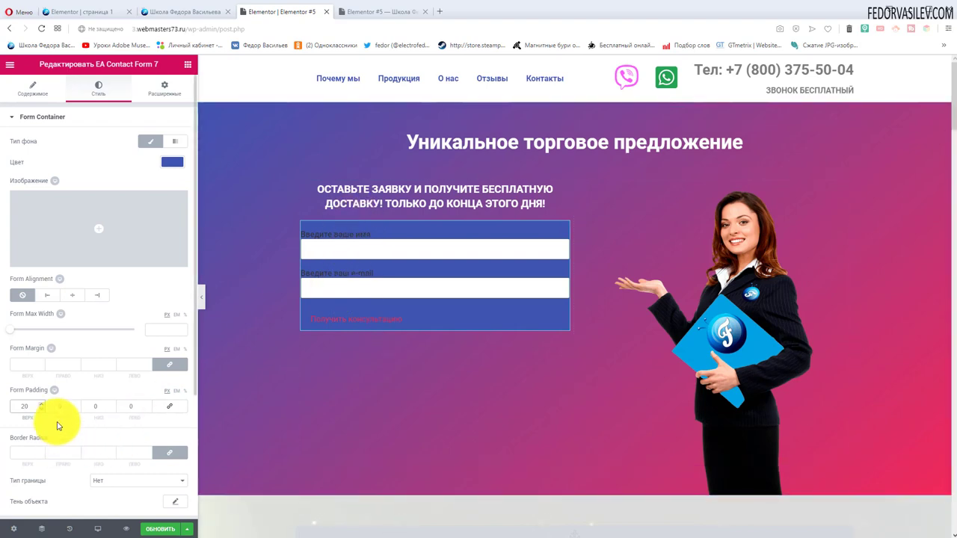
pyautogui.click(54, 405)
pyautogui.write('10')
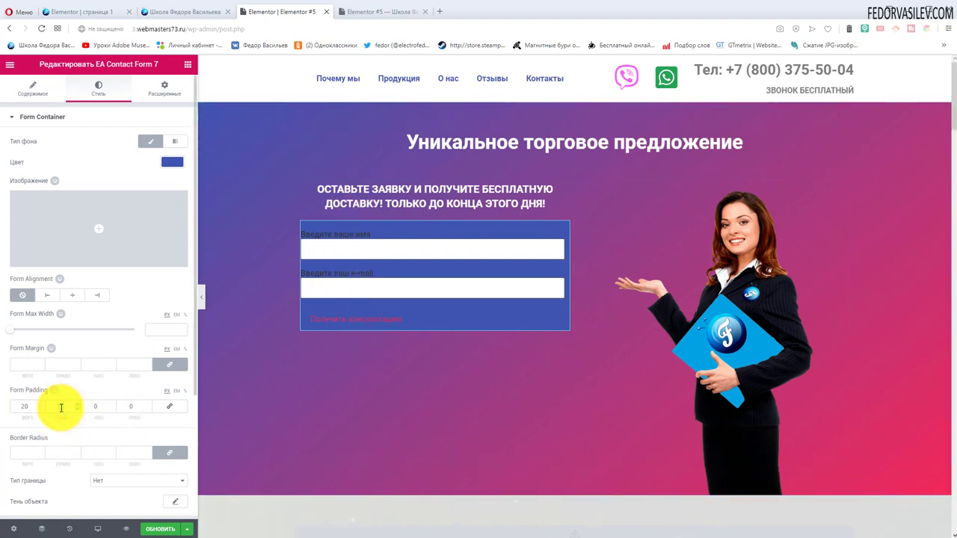
pyautogui.doubleClick(57, 406)
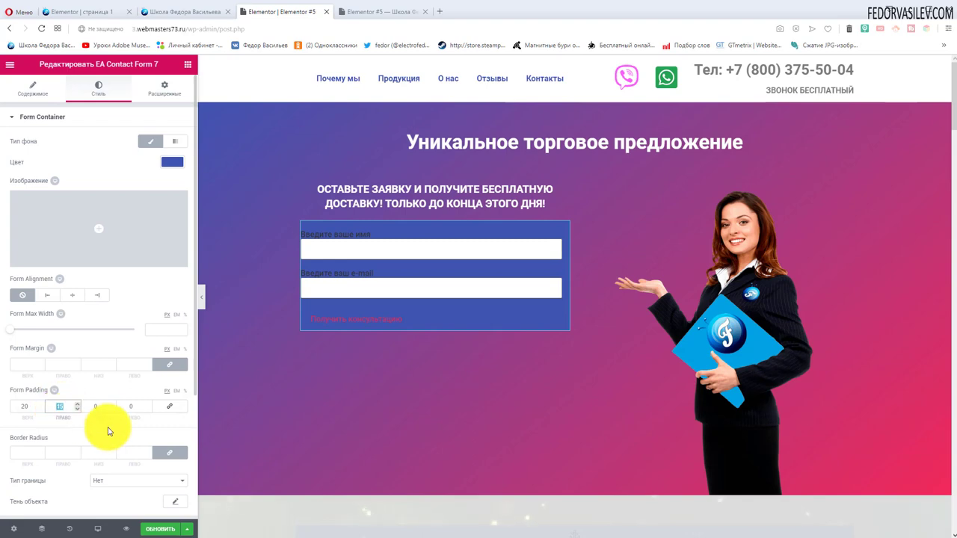
pyautogui.click(102, 407)
pyautogui.write('15')
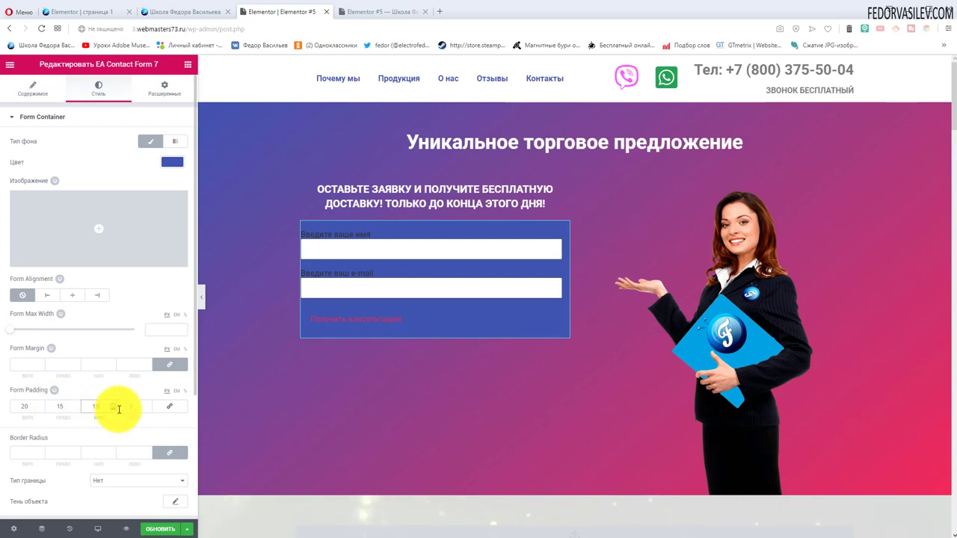
pyautogui.click(134, 405)
pyautogui.write('15')
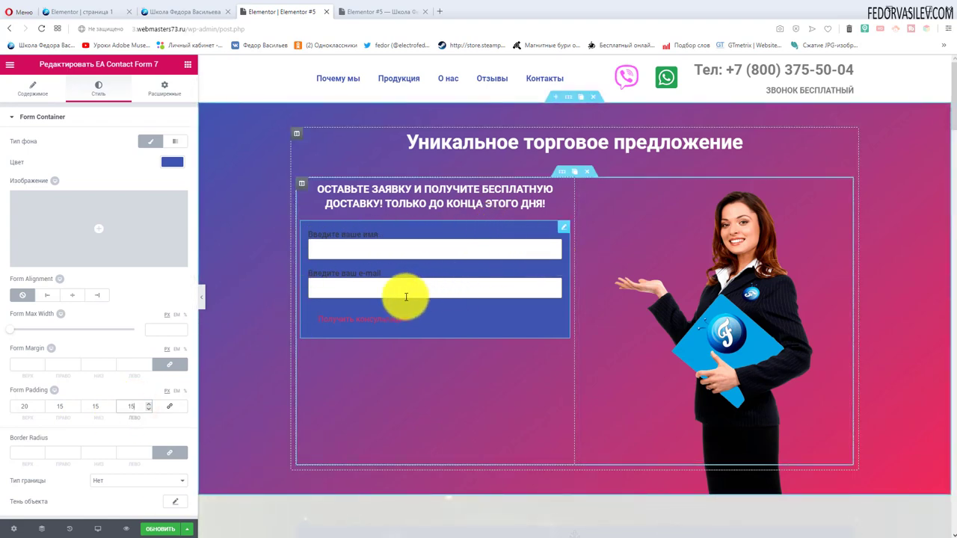
# Check the form's look on the reference page and add a box shadow with default settings to the form container
pyautogui.hotkey('ctrl', 'Tab')
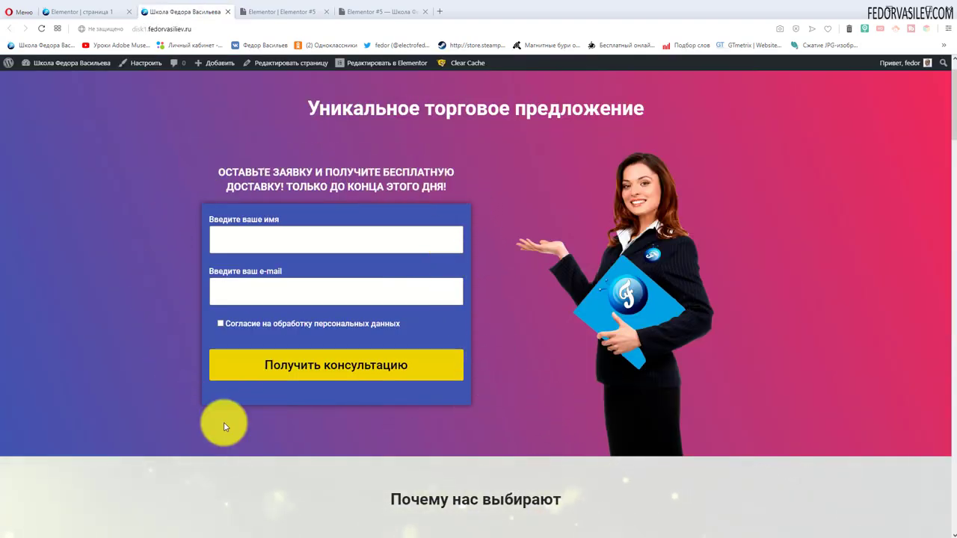
pyautogui.click(285, 20)
pyautogui.scroll(-1, 115, 345)
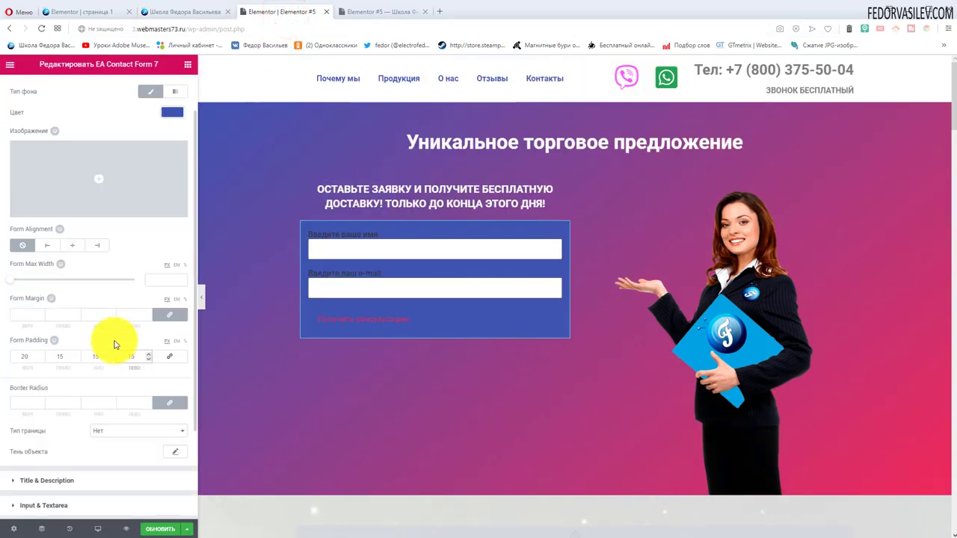
pyautogui.click(176, 452)
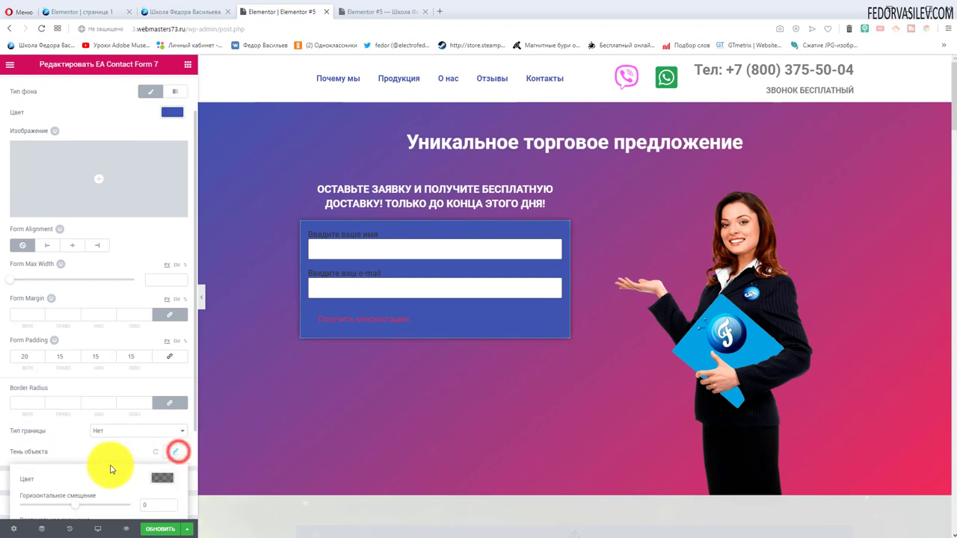
pyautogui.click(102, 447)
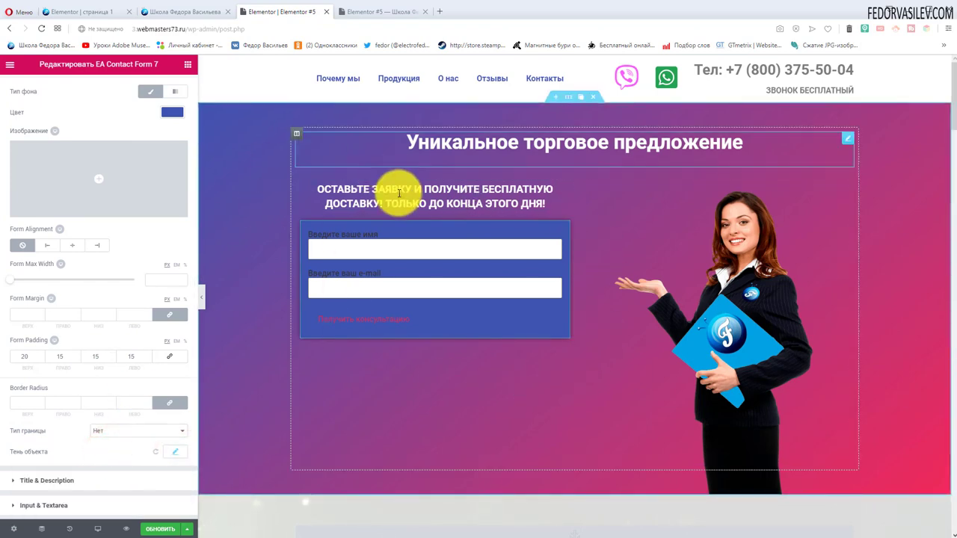
pyautogui.click(165, 140)
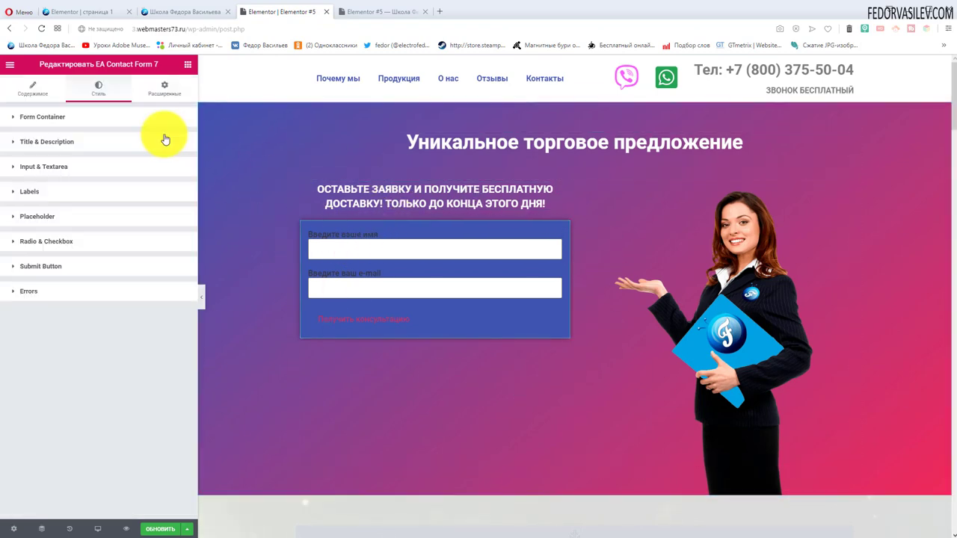
# Enter the sample text "ппппп" in the form's name field and set the input fields' normal background colour to a very pale cream
pyautogui.click(59, 172)
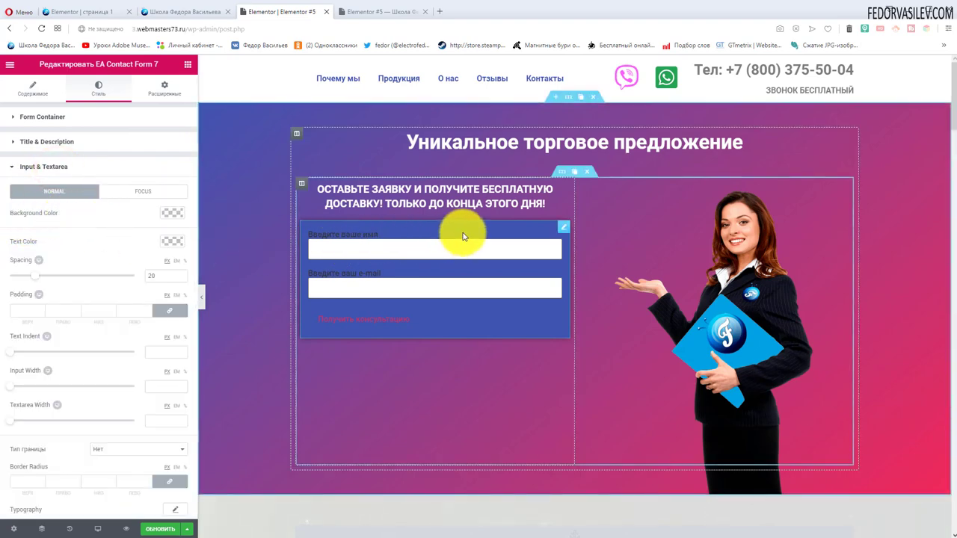
pyautogui.click(363, 250)
pyautogui.write('nnnnn')
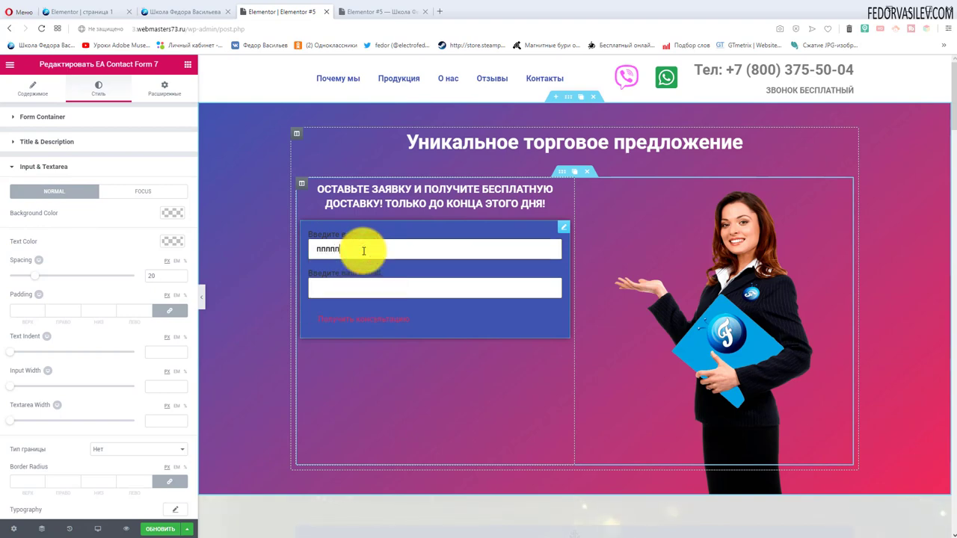
pyautogui.click(172, 213)
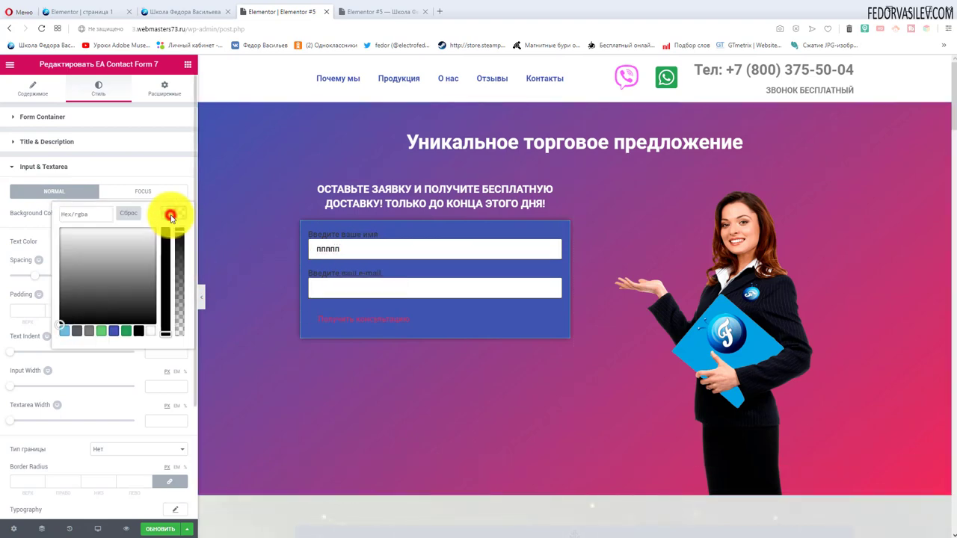
pyautogui.click(121, 306)
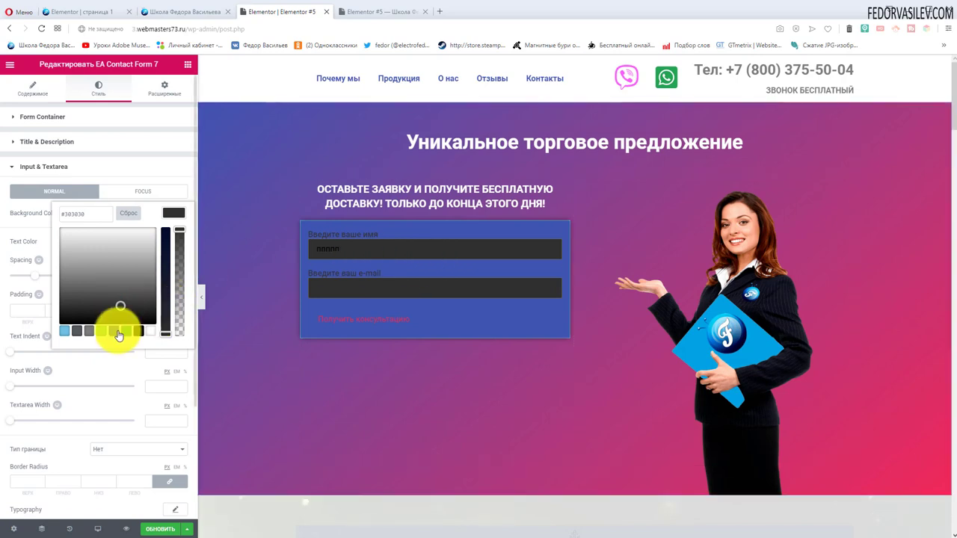
pyautogui.click(111, 332)
pyautogui.moveTo(111, 326)
pyautogui.mouseDown()
pyautogui.moveTo(92, 237)
pyautogui.moveTo(75, 261)
pyautogui.moveTo(74, 224)
pyautogui.mouseUp()
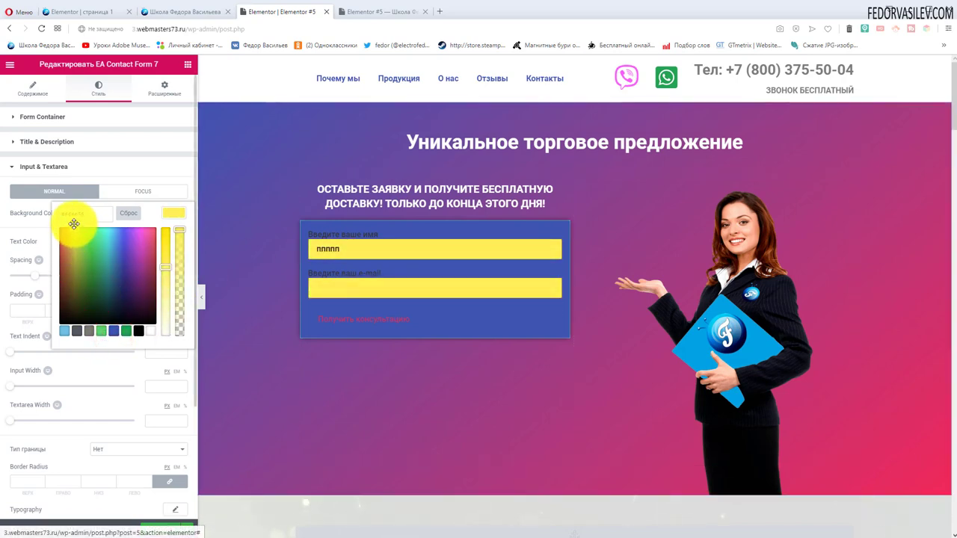
pyautogui.moveTo(162, 276); pyautogui.dragTo(168, 335)
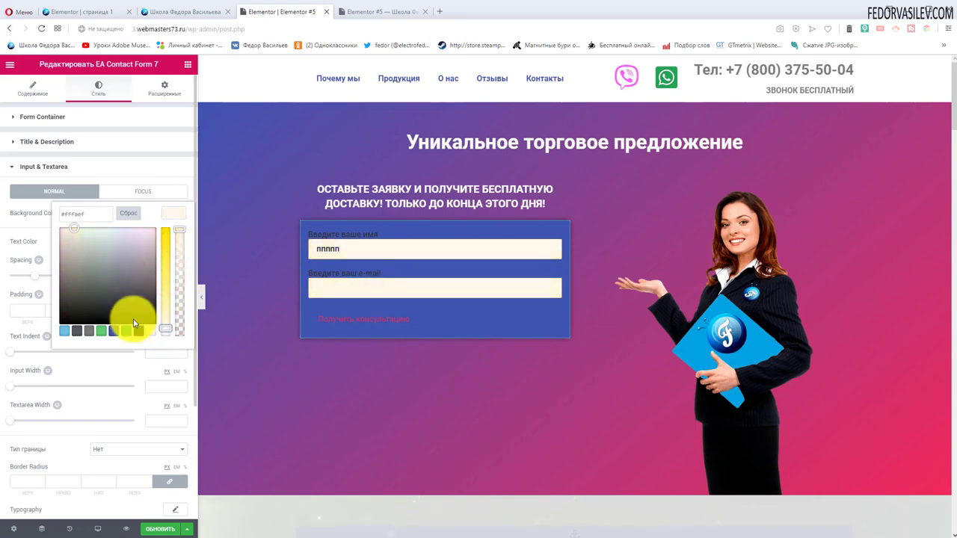
pyautogui.click(22, 222)
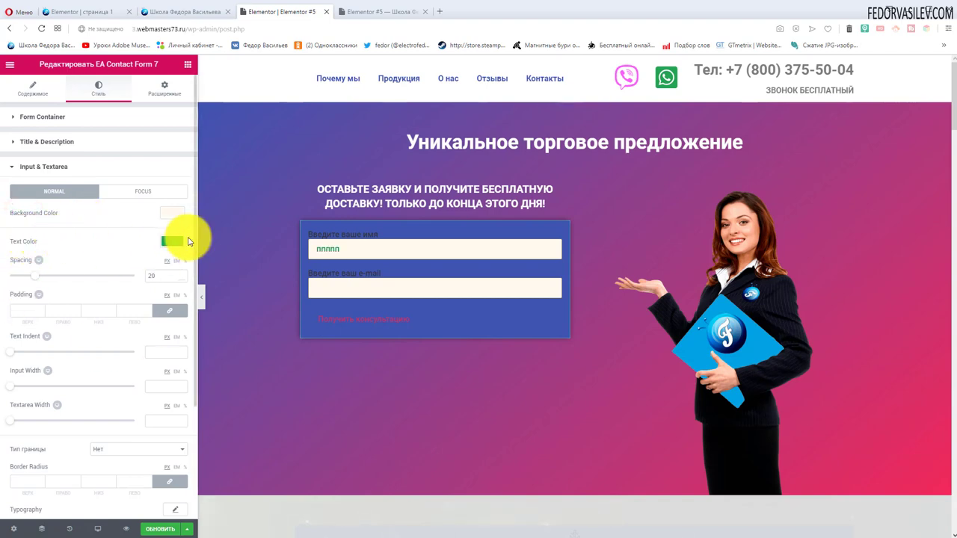
# Replace the name field's sample text with "ппппппппп" and set the input fields' text colour to black
pyautogui.click(335, 247)
pyautogui.write('п')
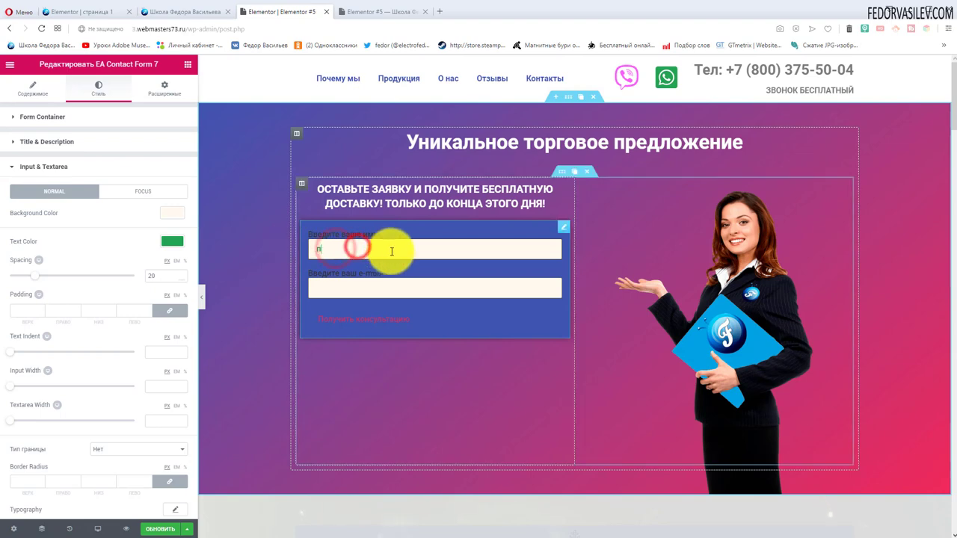
pyautogui.write('пппппппп')
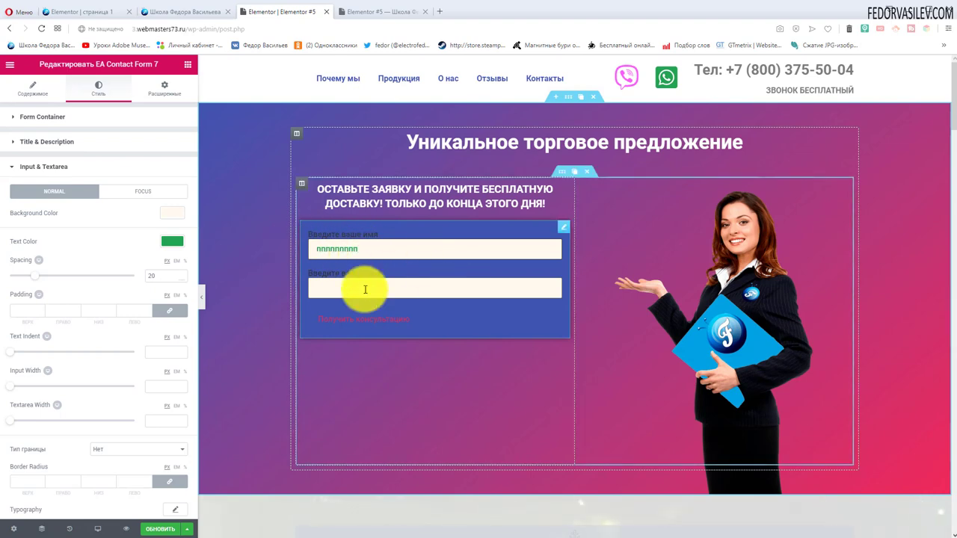
pyautogui.click(170, 243)
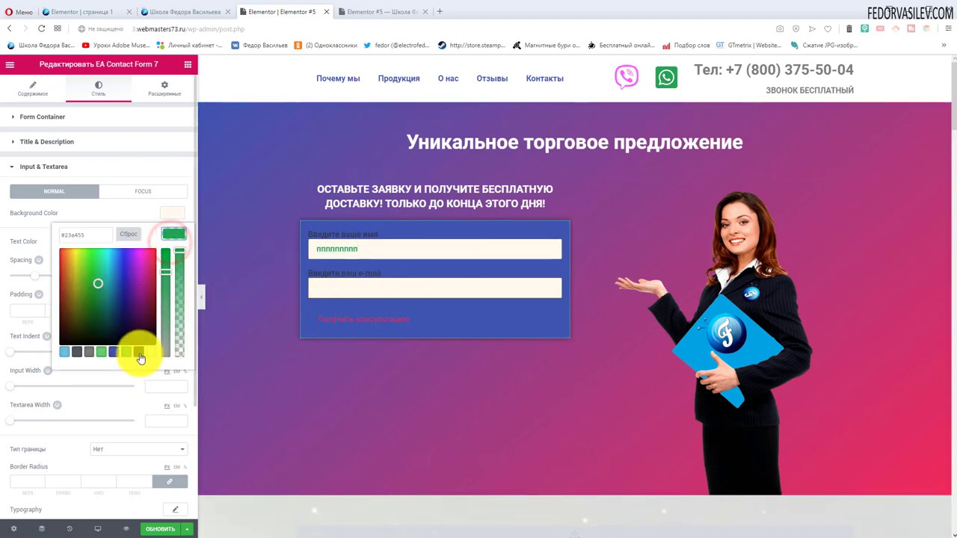
pyautogui.click(138, 352)
pyautogui.click(63, 215)
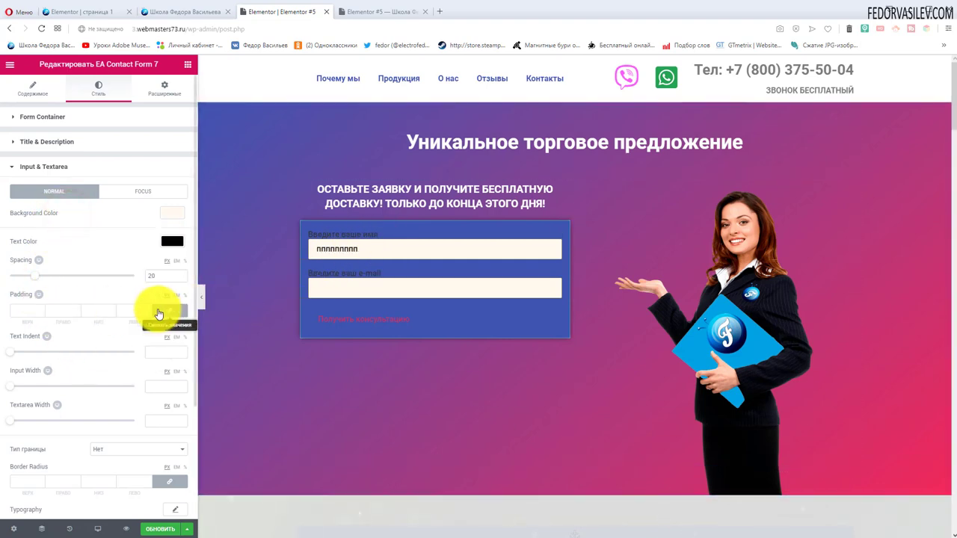
# Set the input fields' padding to 15 on all four sides
pyautogui.click(27, 313)
pyautogui.write('1')
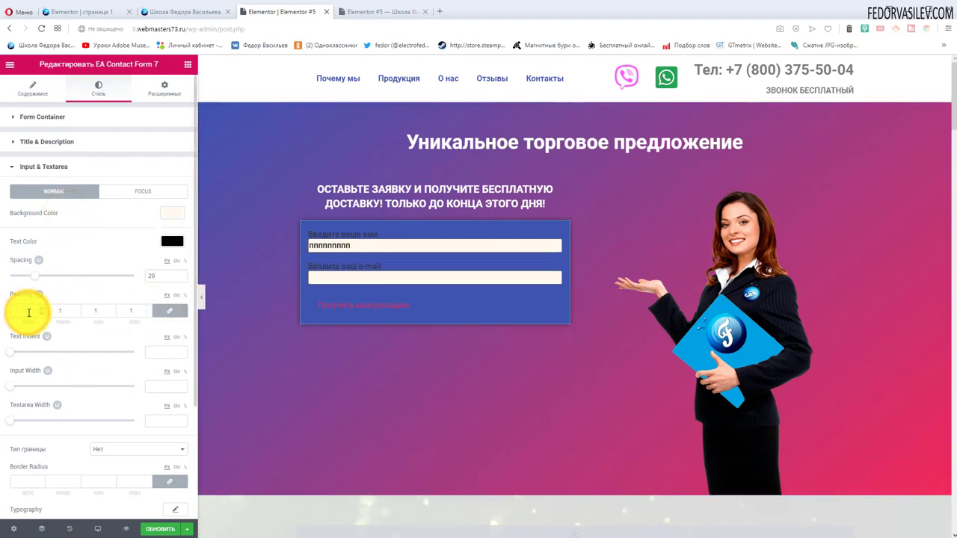
pyautogui.write('5')
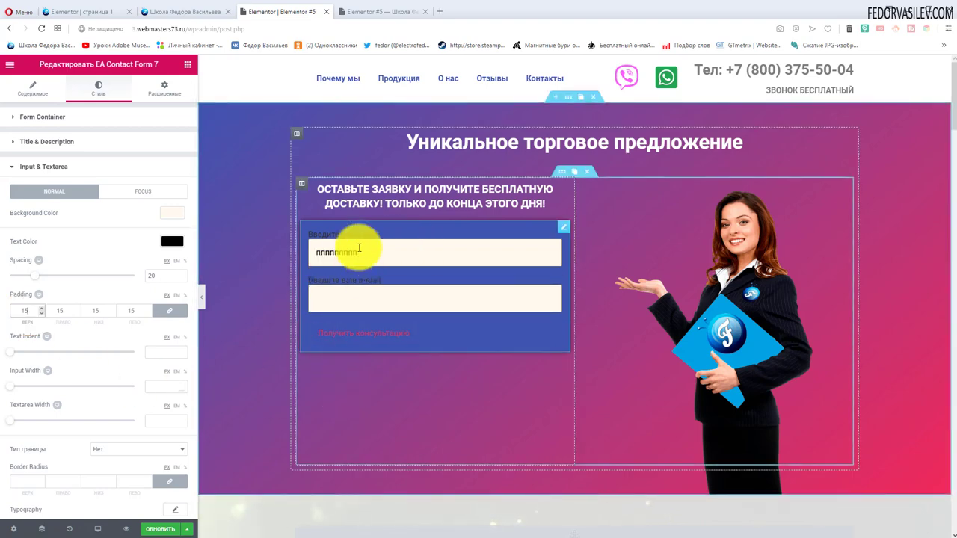
pyautogui.scroll(-1, 146, 325)
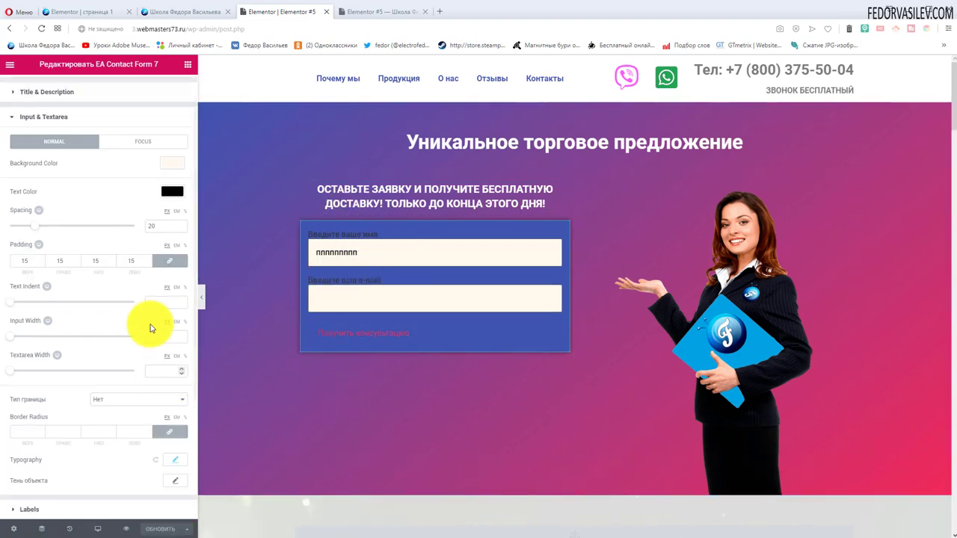
# Set the form labels' text colour to white and compare the labels with those on the reference page
pyautogui.click(66, 122)
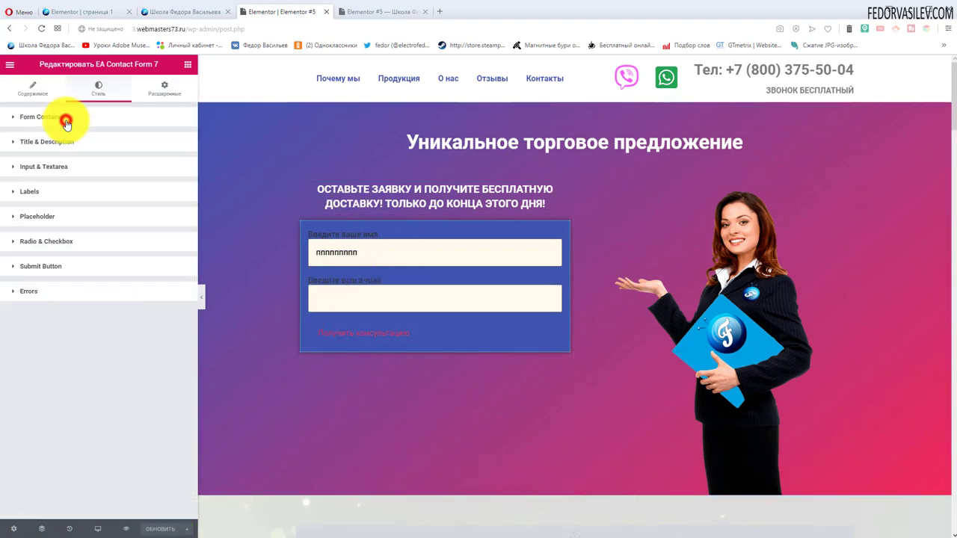
pyautogui.click(32, 193)
pyautogui.click(174, 216)
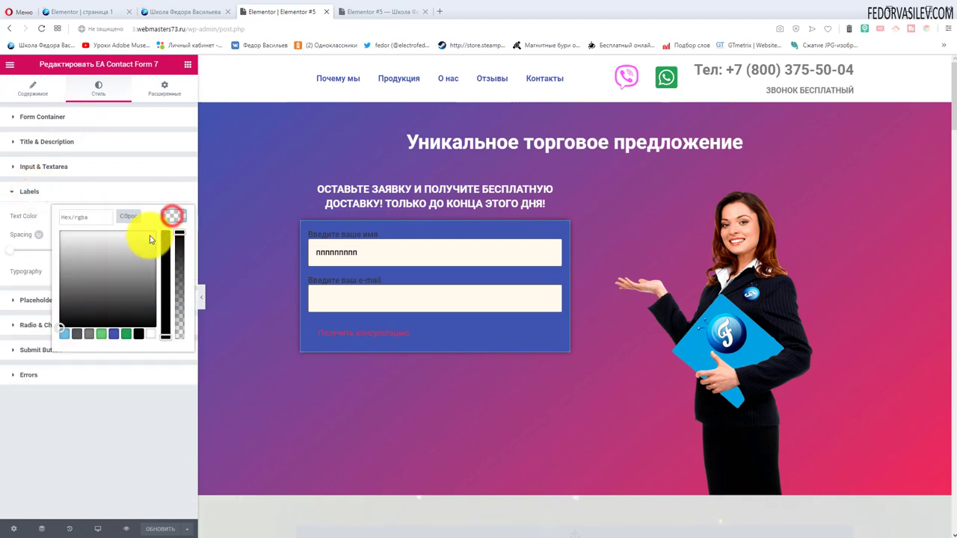
pyautogui.click(150, 335)
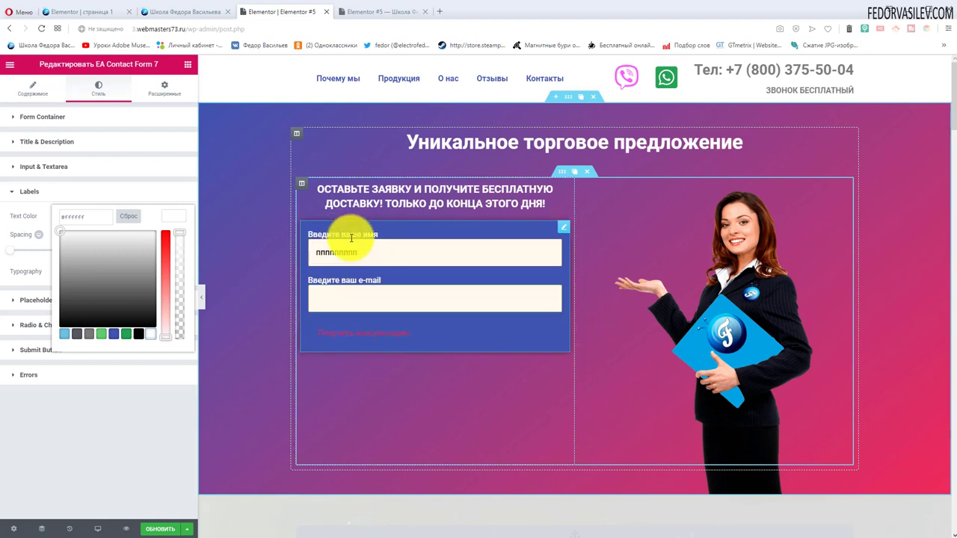
pyautogui.click(172, 11)
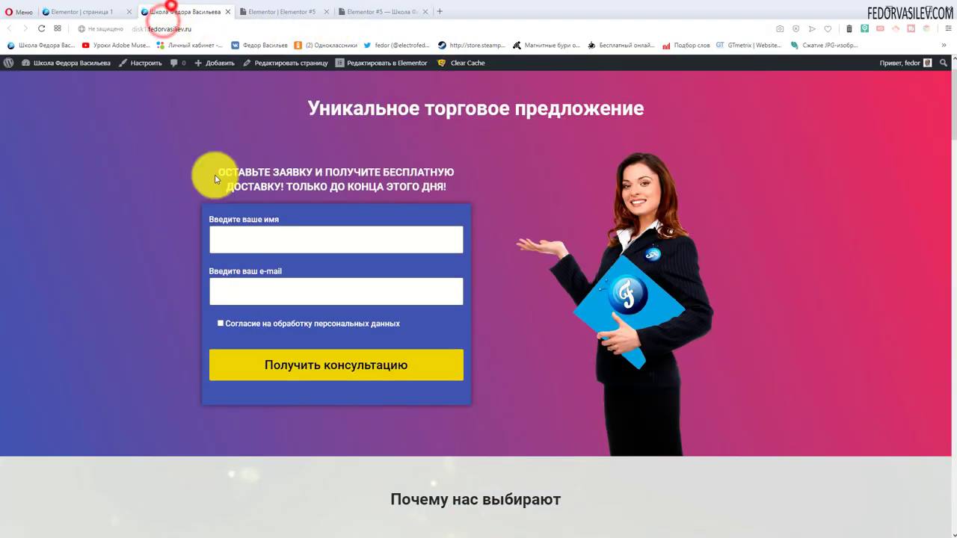
pyautogui.doubleClick(269, 220)
pyautogui.tripleClick(284, 271)
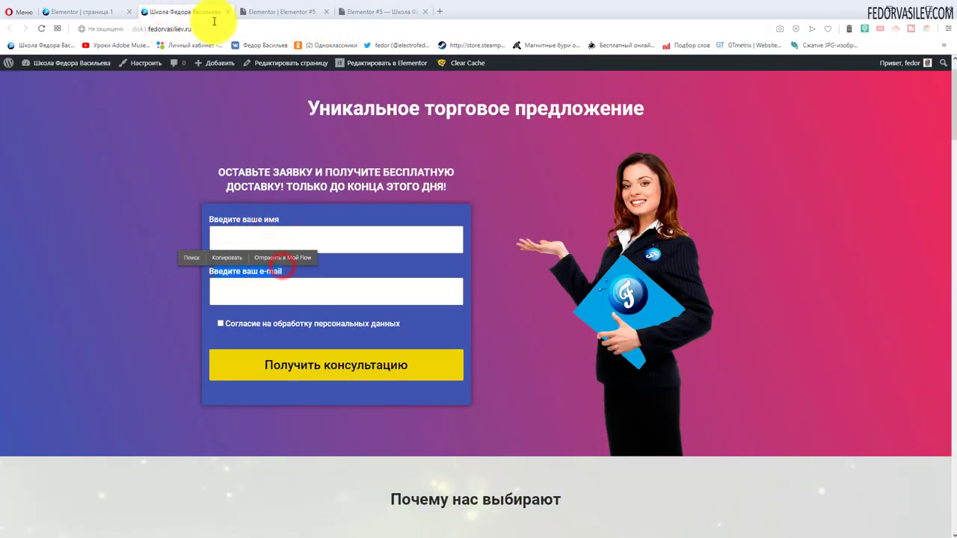
pyautogui.click(273, 12)
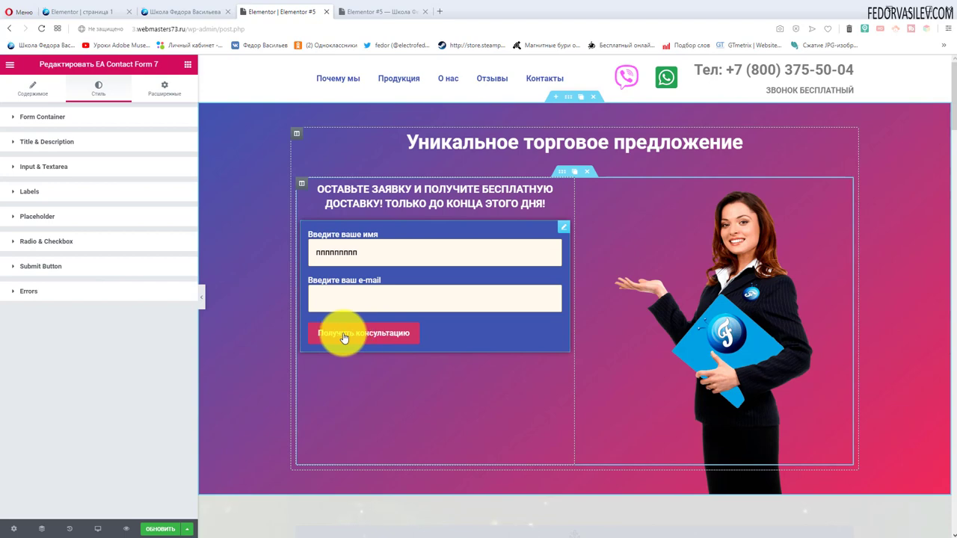
# Make the submit button full width and set its normal background colour to #edd500
pyautogui.click(35, 267)
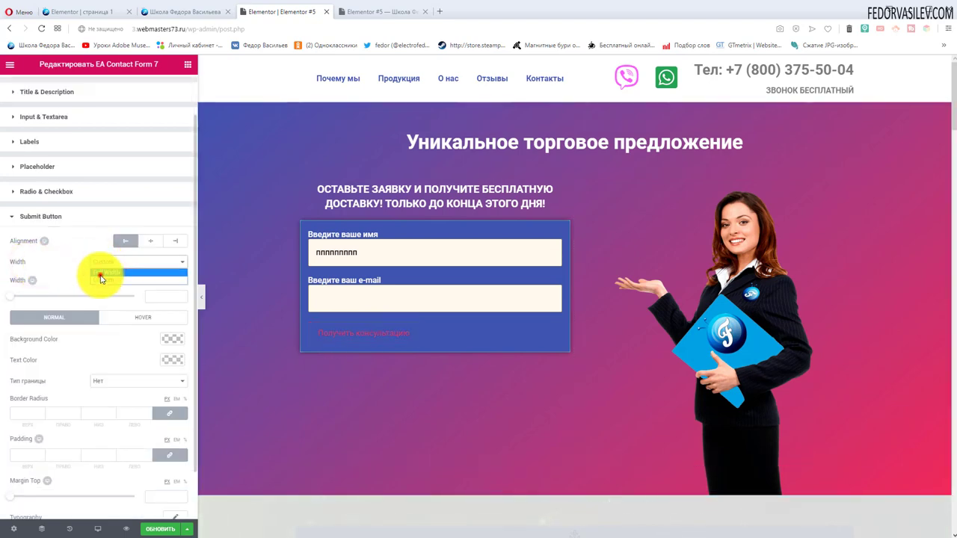
pyautogui.click(101, 280)
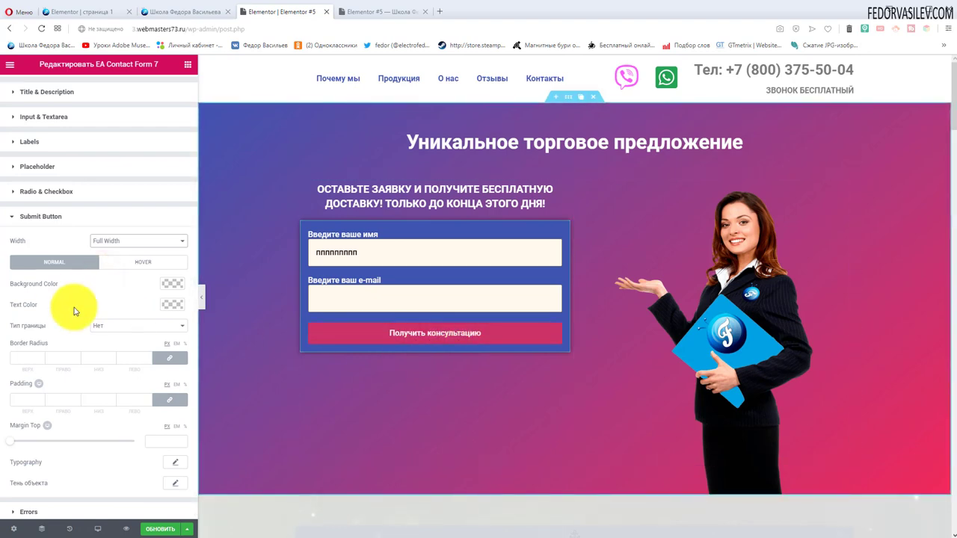
pyautogui.click(172, 283)
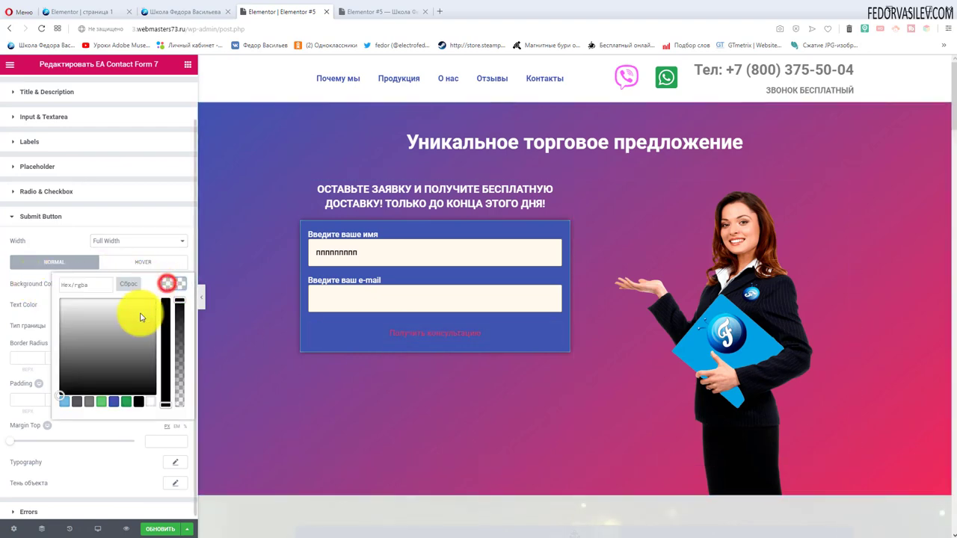
pyautogui.rightClick(92, 285)
pyautogui.click(112, 361)
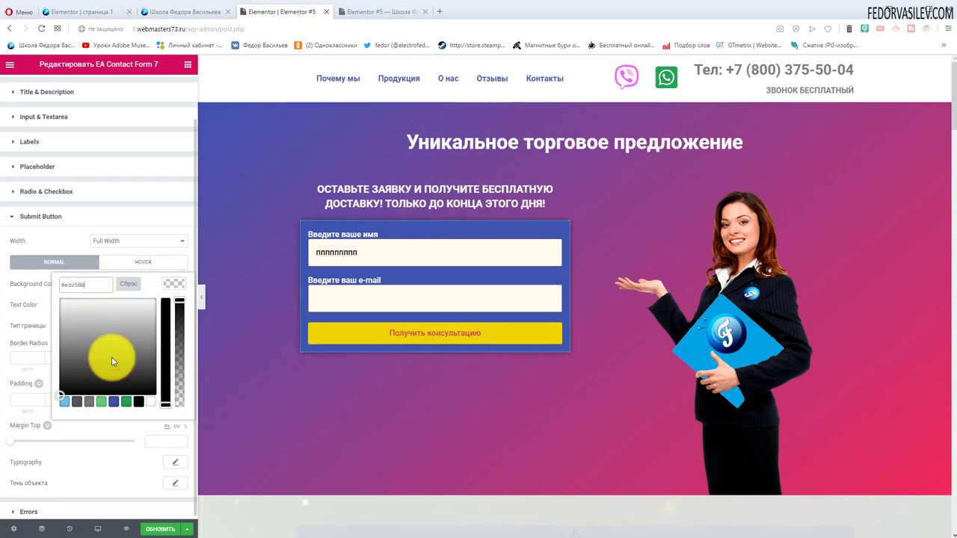
pyautogui.click(193, 351)
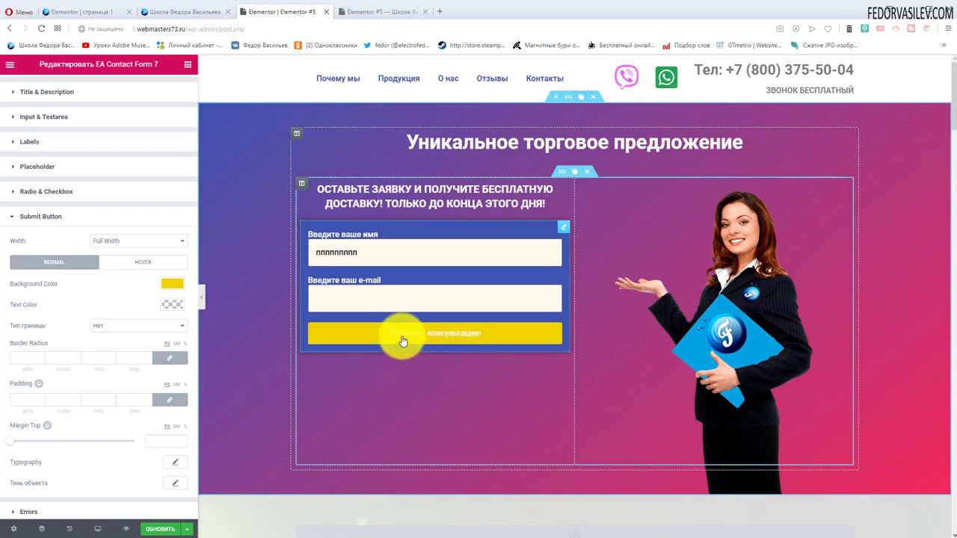
# Set the submit button's normal text colour to black
pyautogui.click(172, 304)
pyautogui.click(168, 417)
pyautogui.click(139, 422)
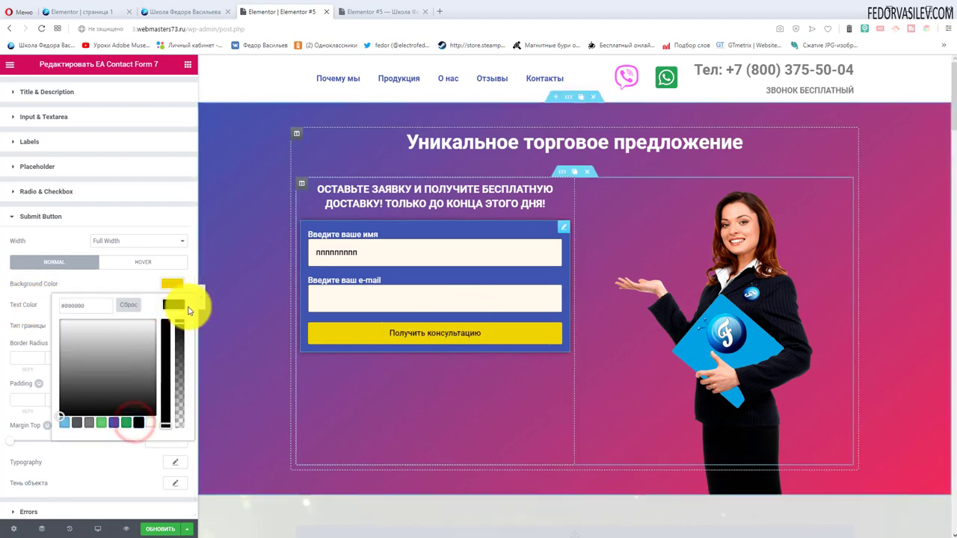
pyautogui.click(31, 291)
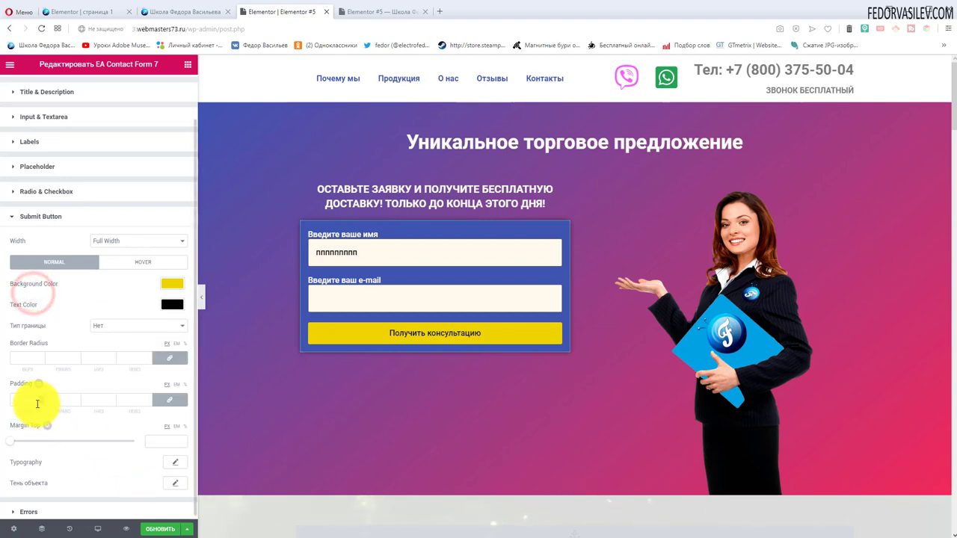
# Unlink the submit button's padding values and set them to 13 top, 10 right, 13 bottom and 10 left
pyautogui.click(163, 403)
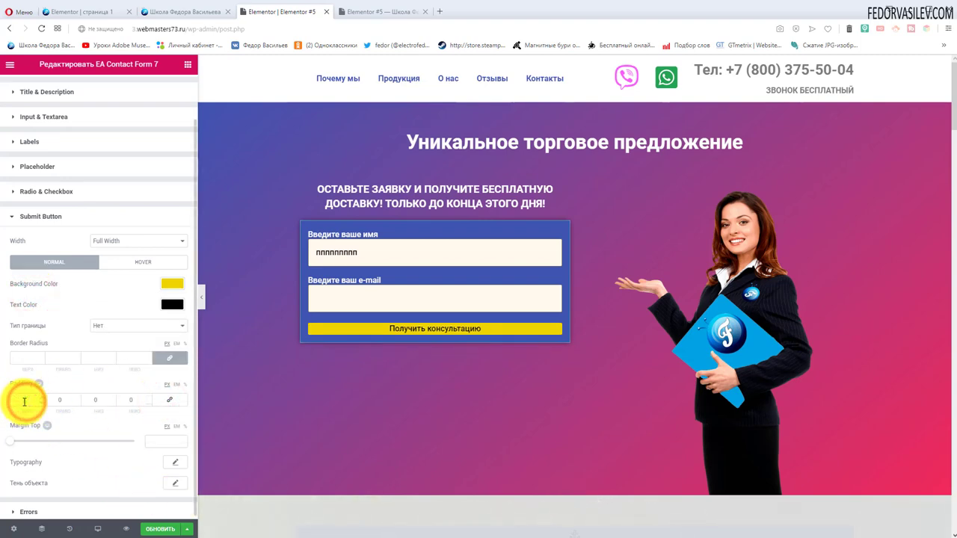
pyautogui.click(24, 402)
pyautogui.write('13')
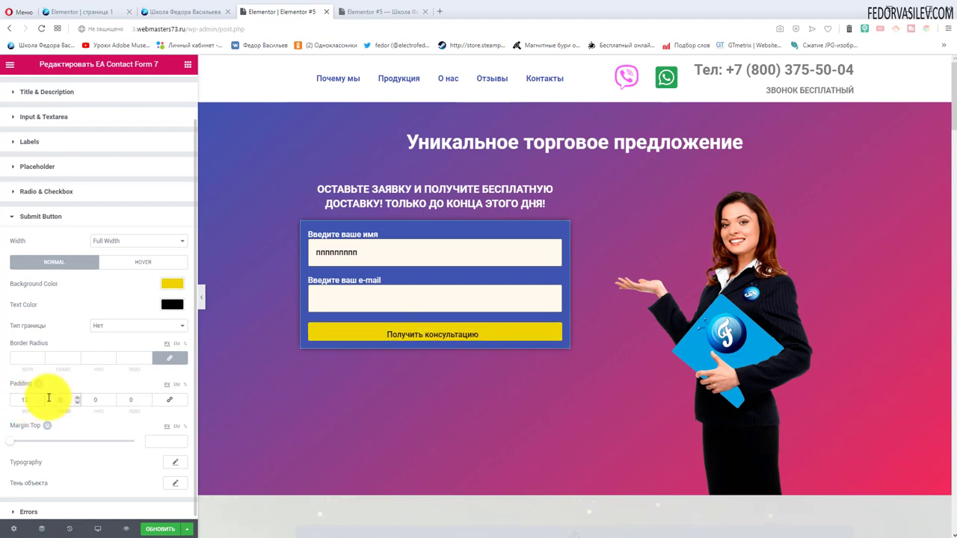
pyautogui.click(48, 399)
pyautogui.write('10')
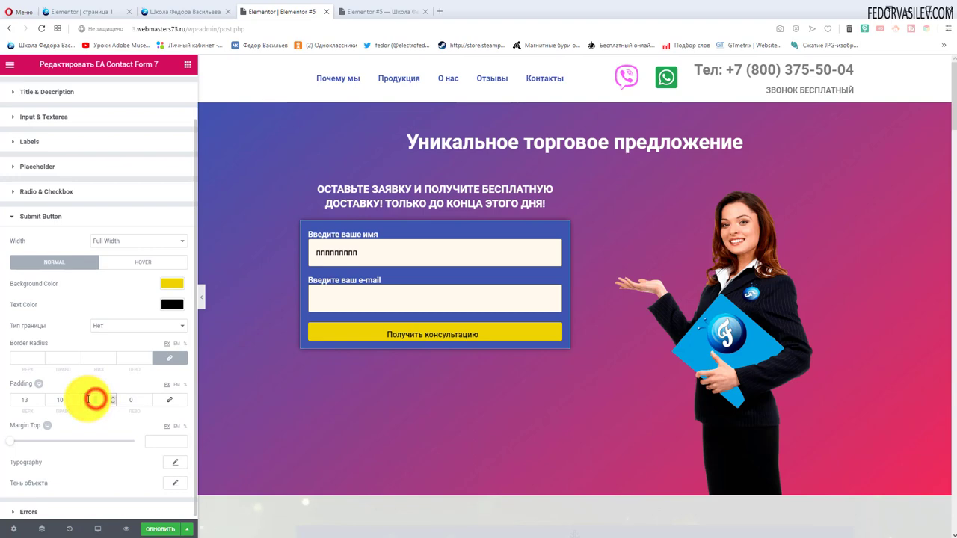
pyautogui.click(88, 399)
pyautogui.write('13')
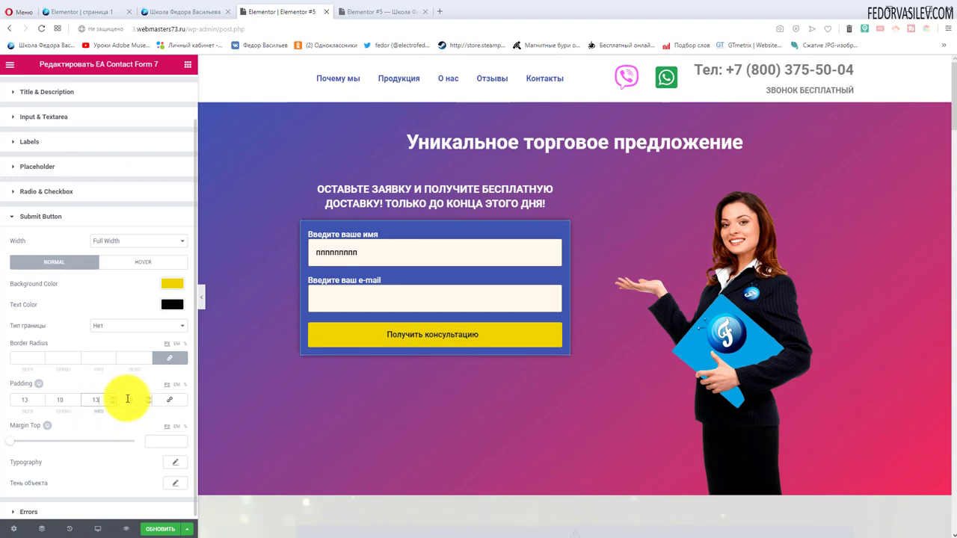
pyautogui.click(128, 399)
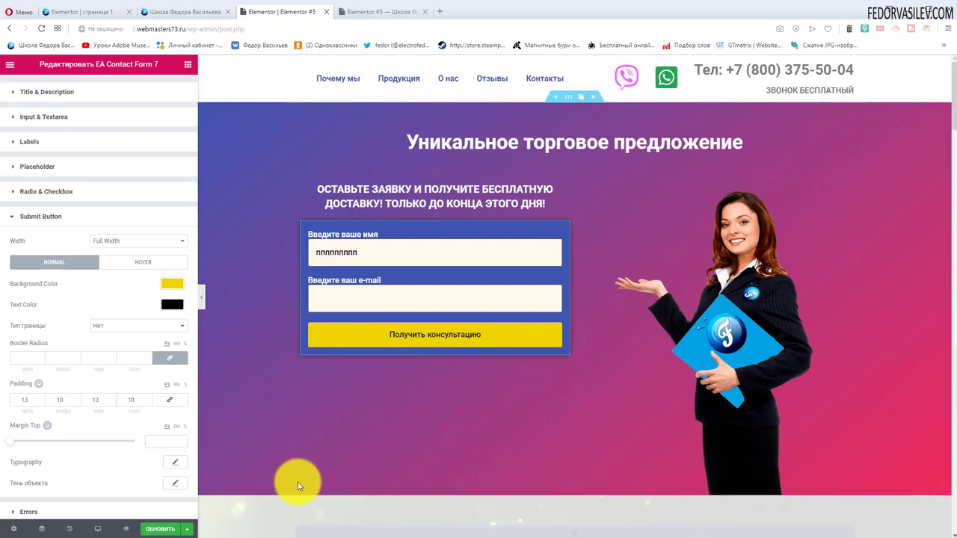
# Give the submit button a top margin of 15 with a default box shadow and update the page
pyautogui.click(10, 442)
pyautogui.moveTo(11, 442); pyautogui.dragTo(35, 509)
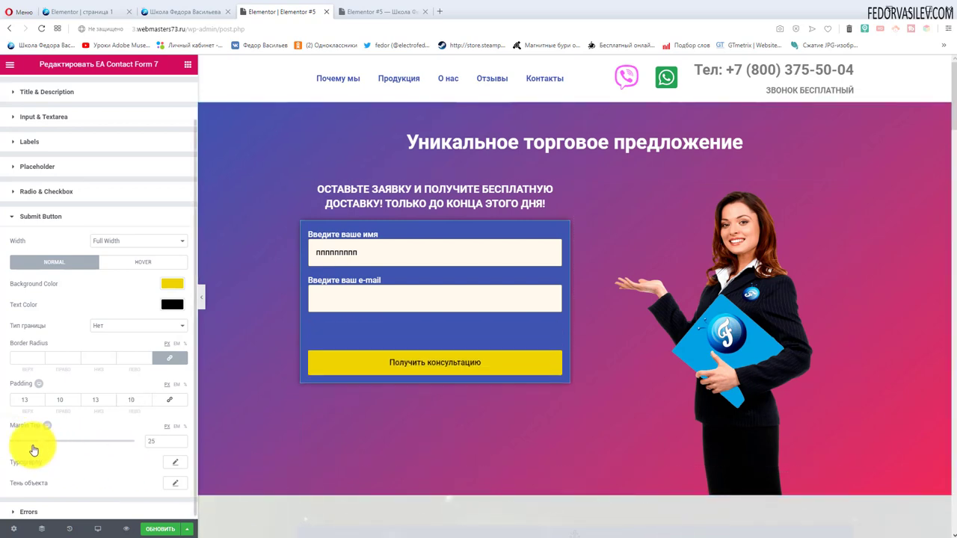
pyautogui.click(181, 442)
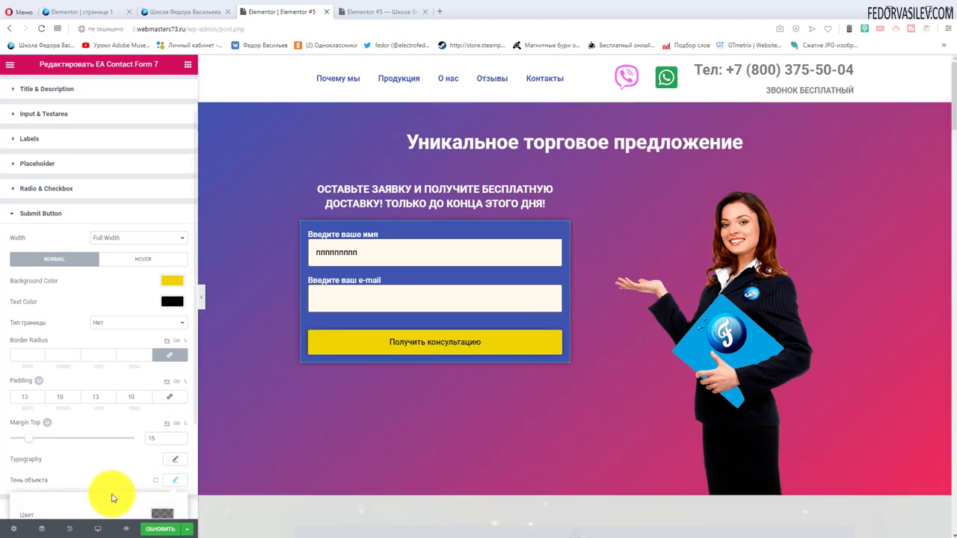
pyautogui.click(160, 528)
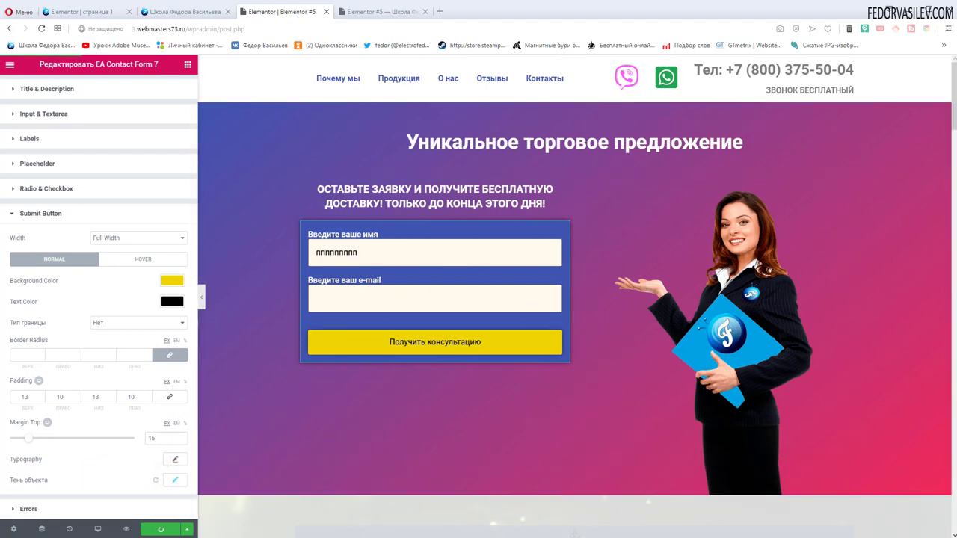
# Set the submit button's hover background colour to #f4e800 and update the page
pyautogui.click(134, 261)
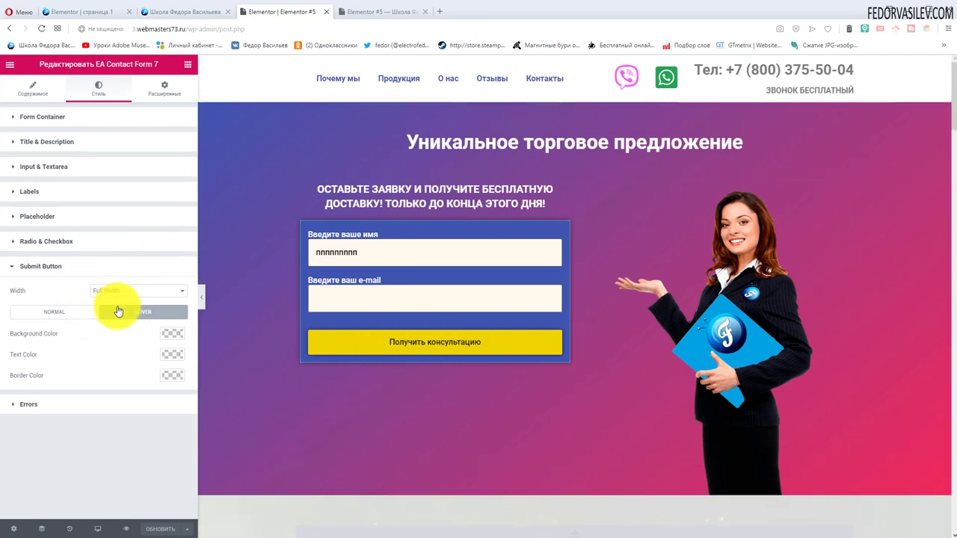
pyautogui.click(172, 333)
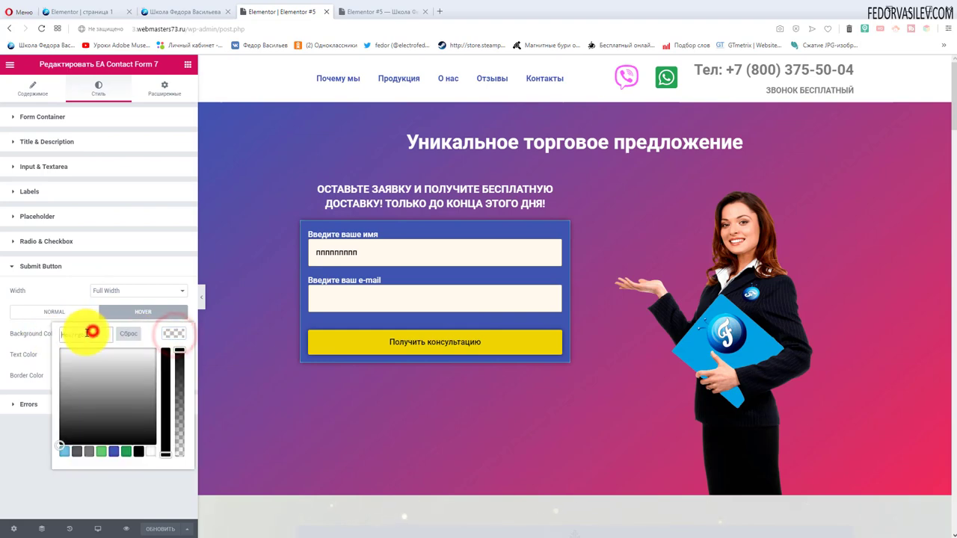
pyautogui.rightClick(91, 332)
pyautogui.click(110, 402)
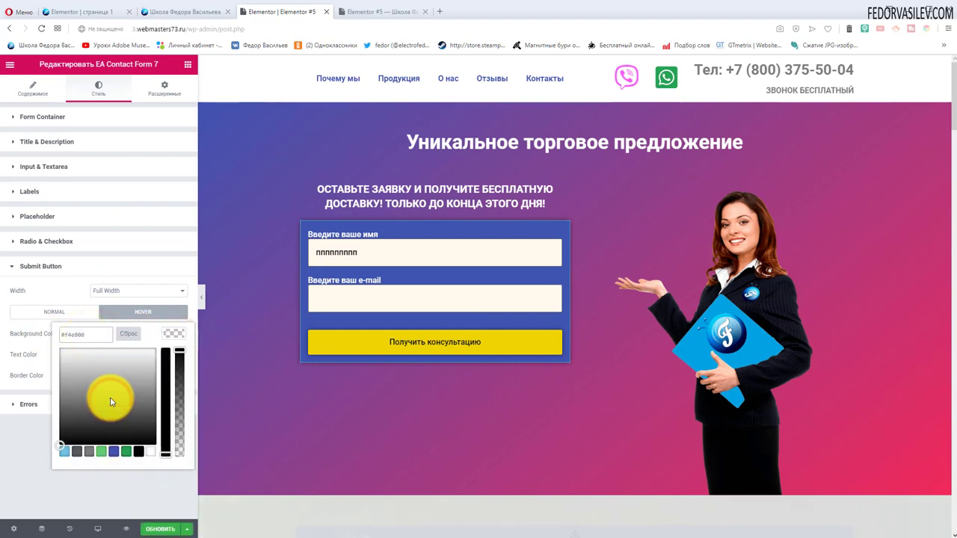
pyautogui.click(21, 334)
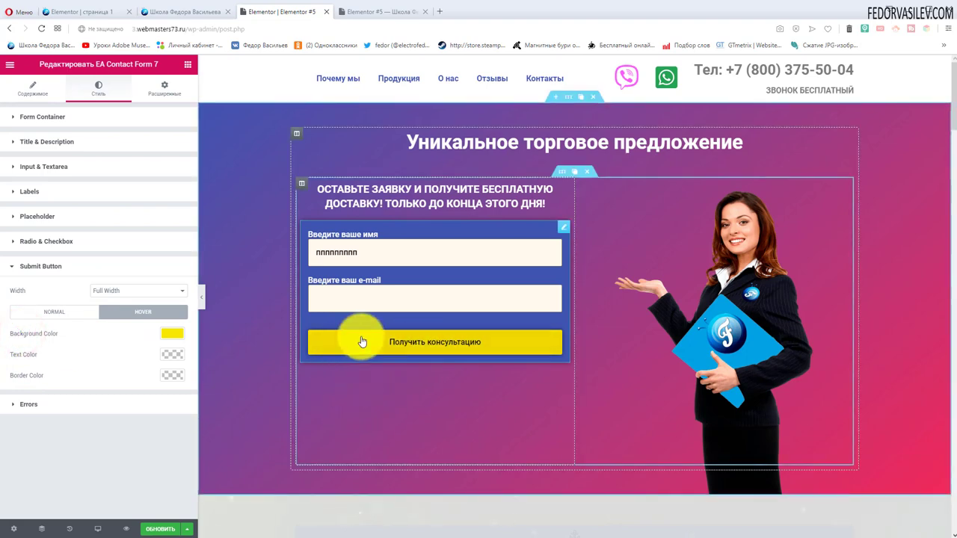
pyautogui.click(168, 528)
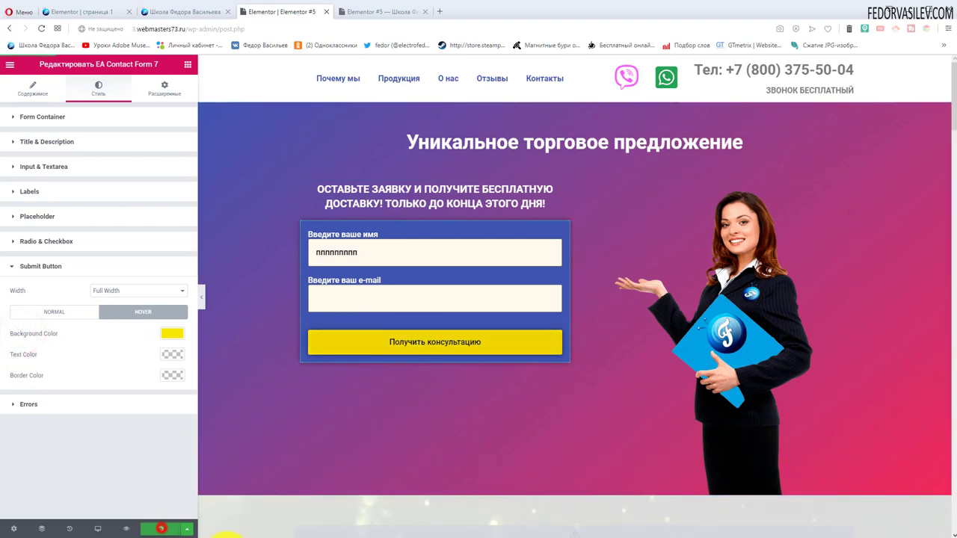
# Check the button on the reference page and enlarge the submit button's text size to about 27 px
pyautogui.hotkey('ctrl', 'shift', 'Tab')
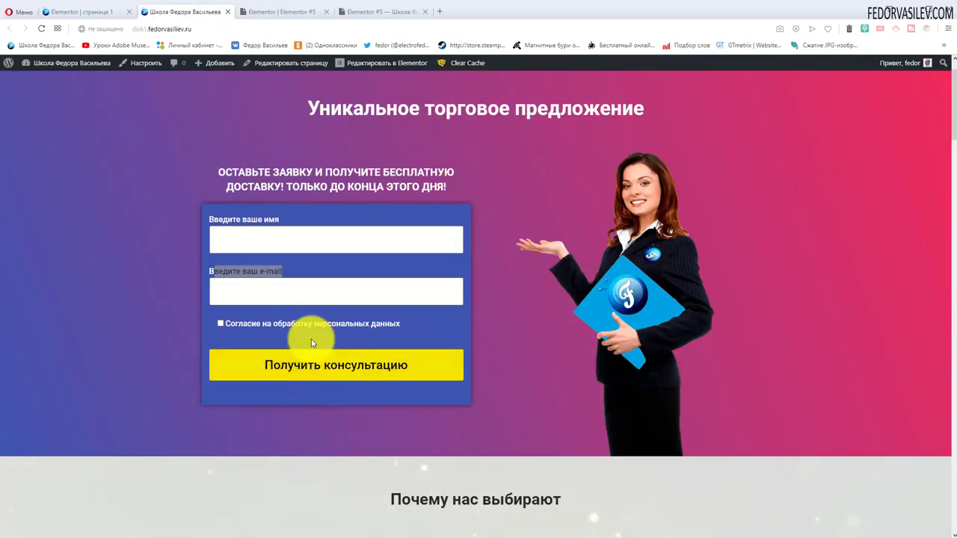
pyautogui.click(285, 11)
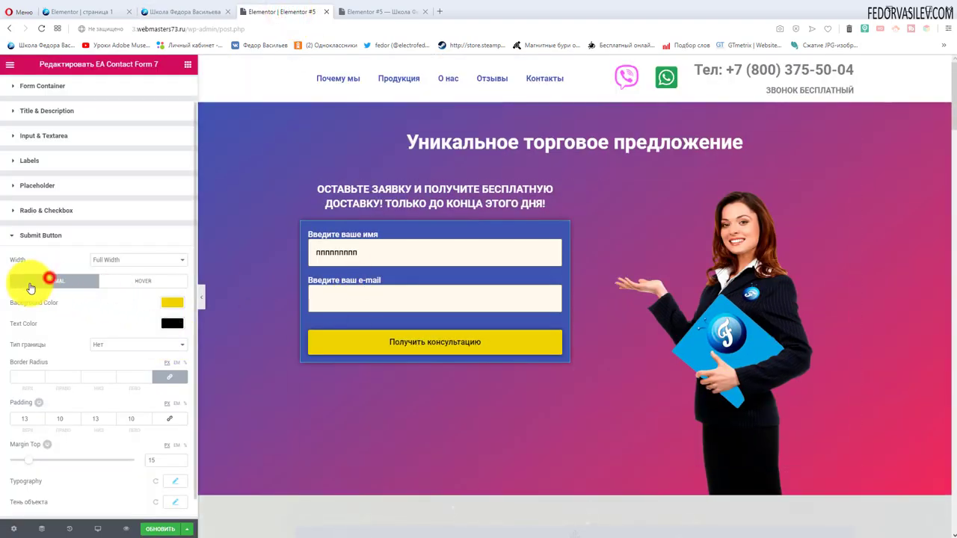
pyautogui.scroll(-1, 46, 329)
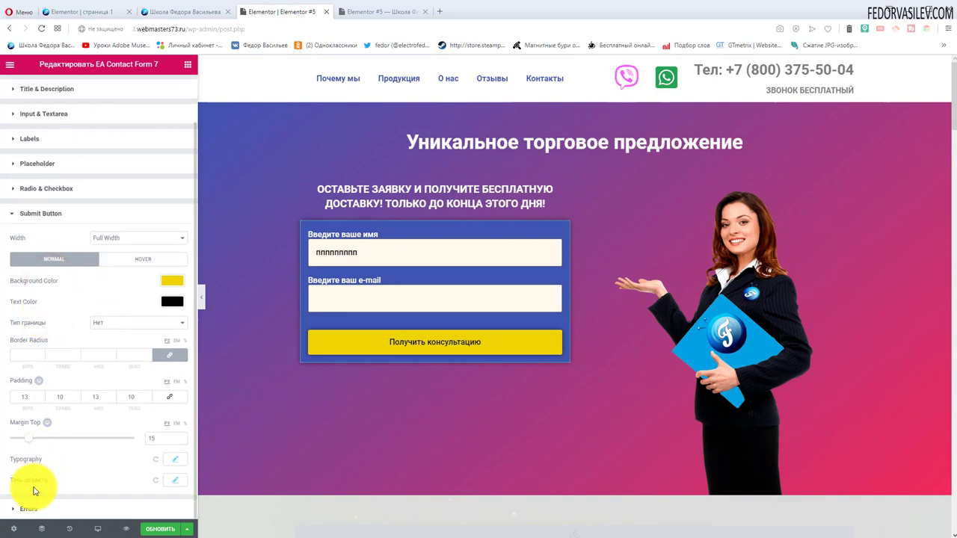
pyautogui.click(175, 459)
pyautogui.scroll(-3, 122, 349)
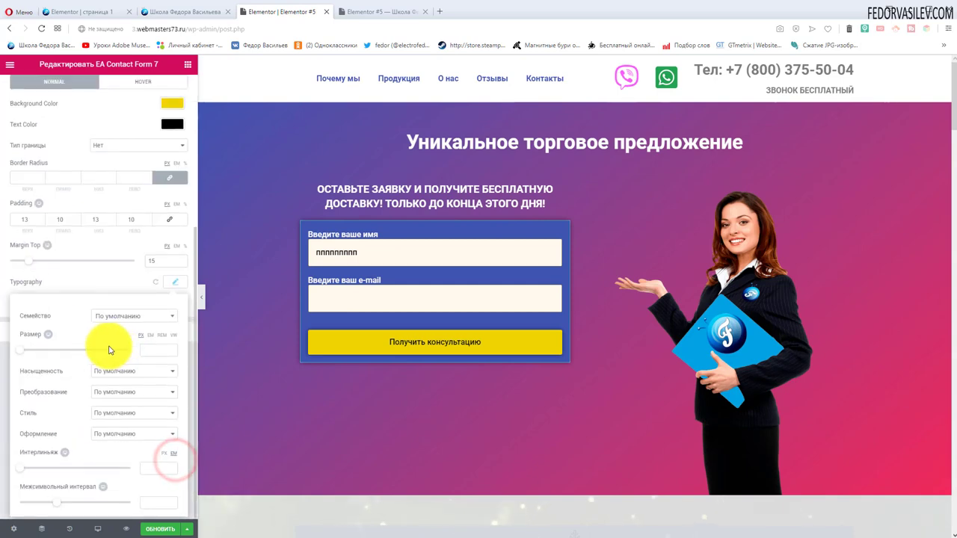
pyautogui.moveTo(19, 350)
pyautogui.mouseDown()
pyautogui.moveTo(42, 359)
pyautogui.moveTo(33, 360)
pyautogui.mouseUp()
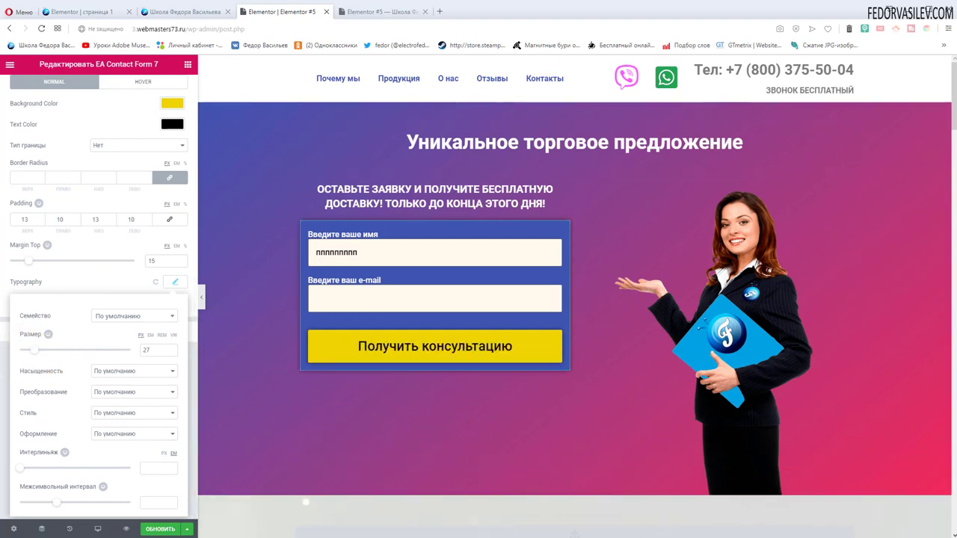
pyautogui.click(172, 356)
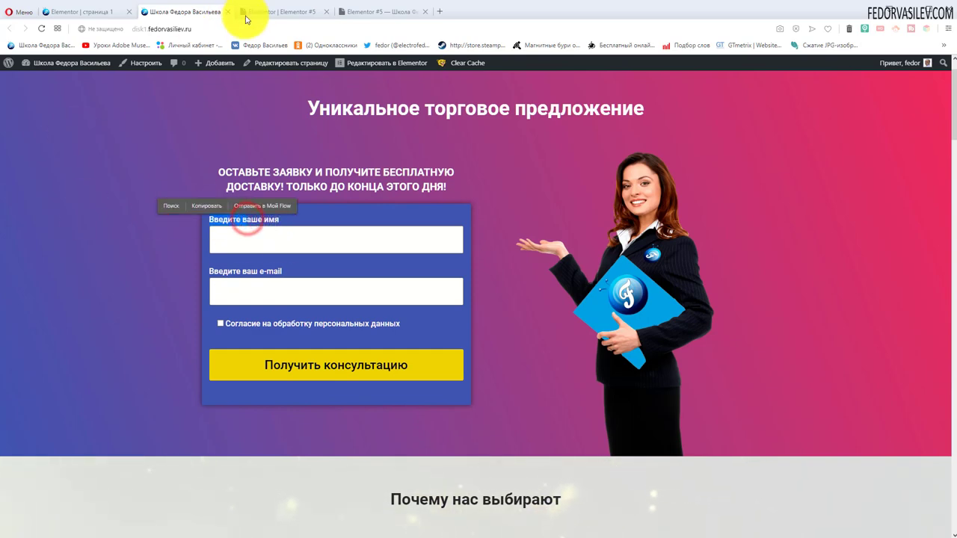
# Set the line height of the contact form's labels to 1.5 em
pyautogui.click(291, 11)
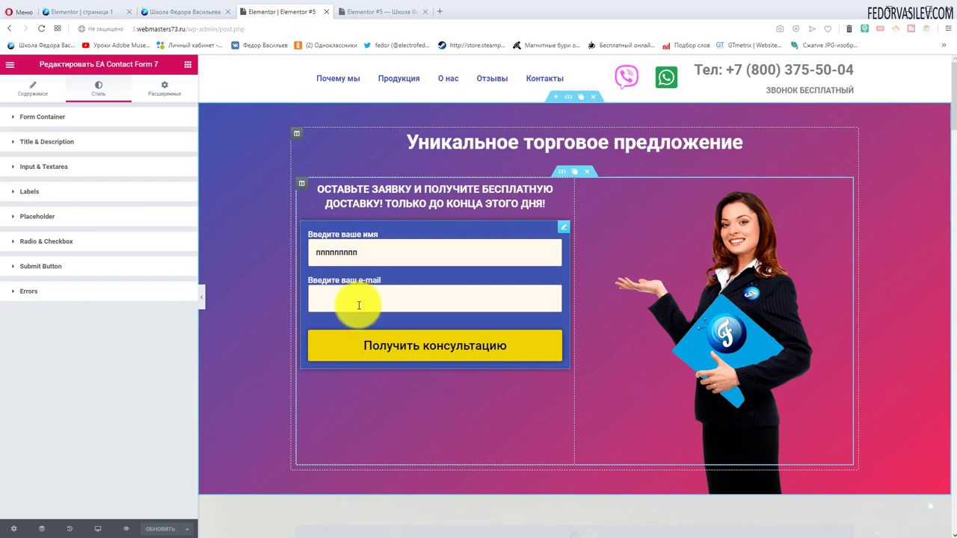
pyautogui.click(29, 191)
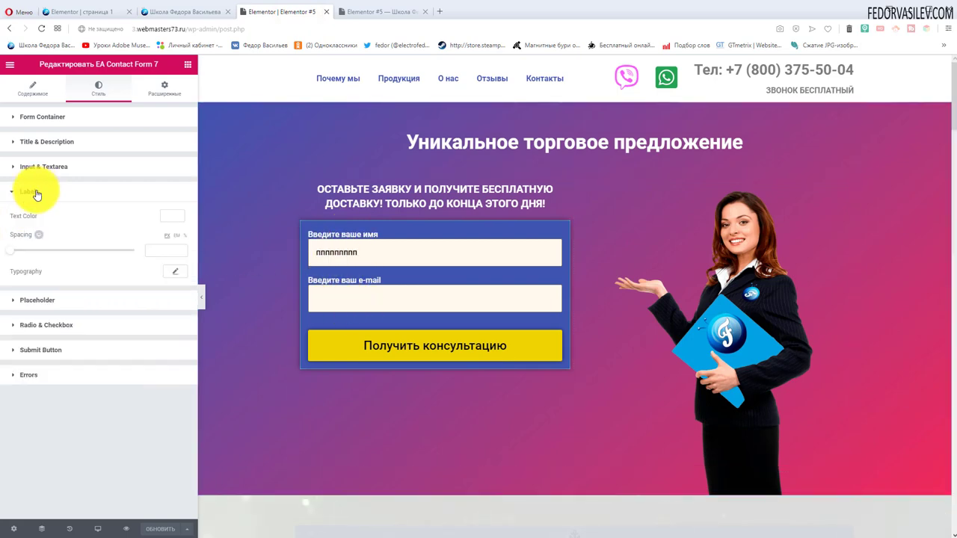
pyautogui.click(177, 271)
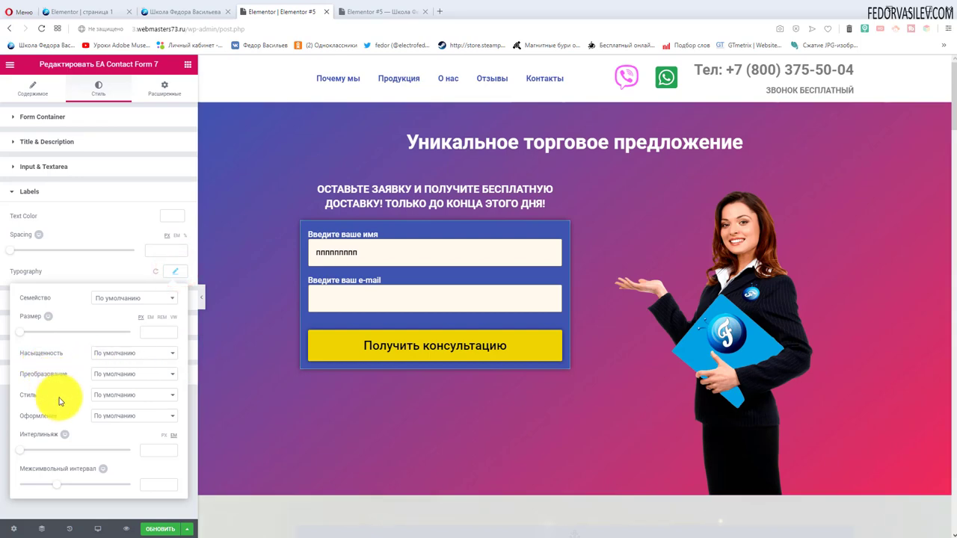
pyautogui.click(171, 451)
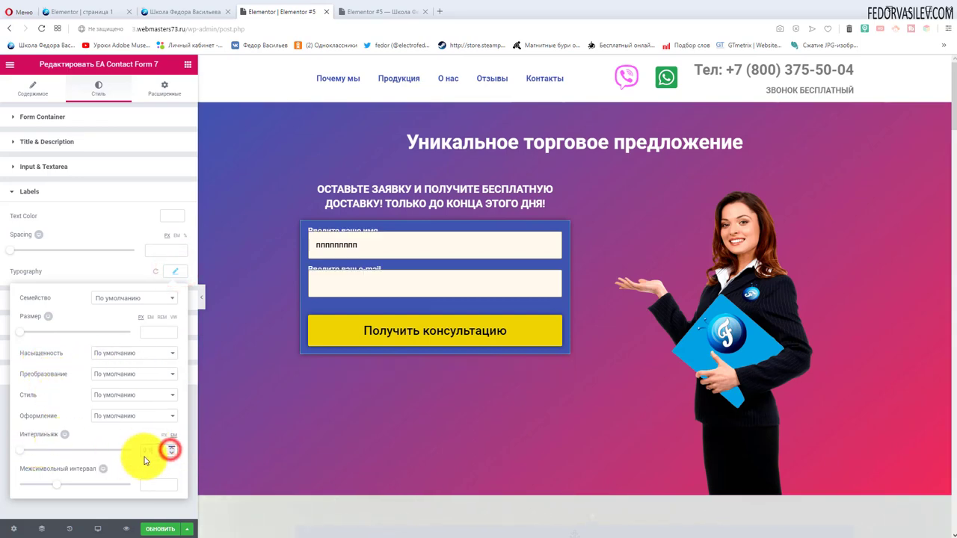
pyautogui.moveTo(24, 453); pyautogui.dragTo(33, 450)
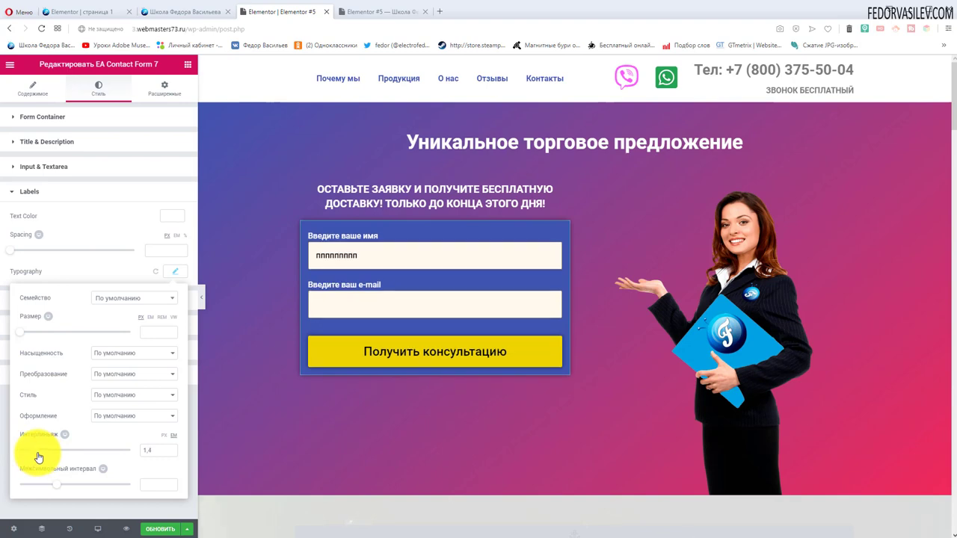
pyautogui.click(173, 449)
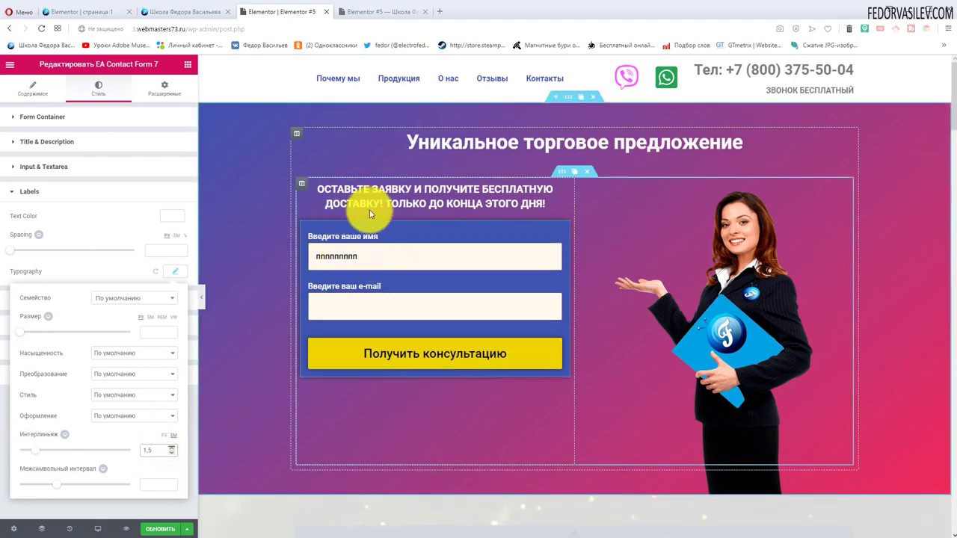
pyautogui.click(374, 419)
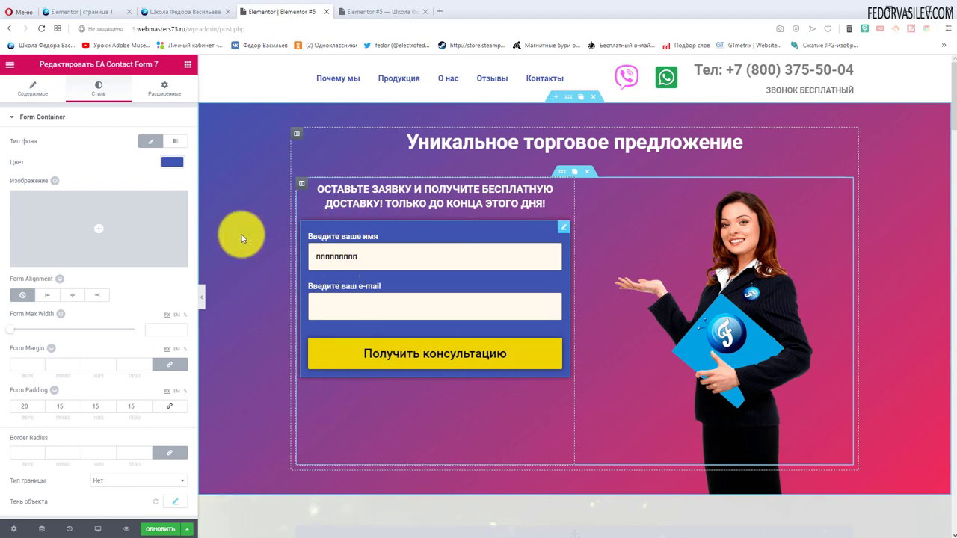
# Set the form container's bottom padding to 25 px and update the page
pyautogui.click(33, 118)
pyautogui.click(33, 117)
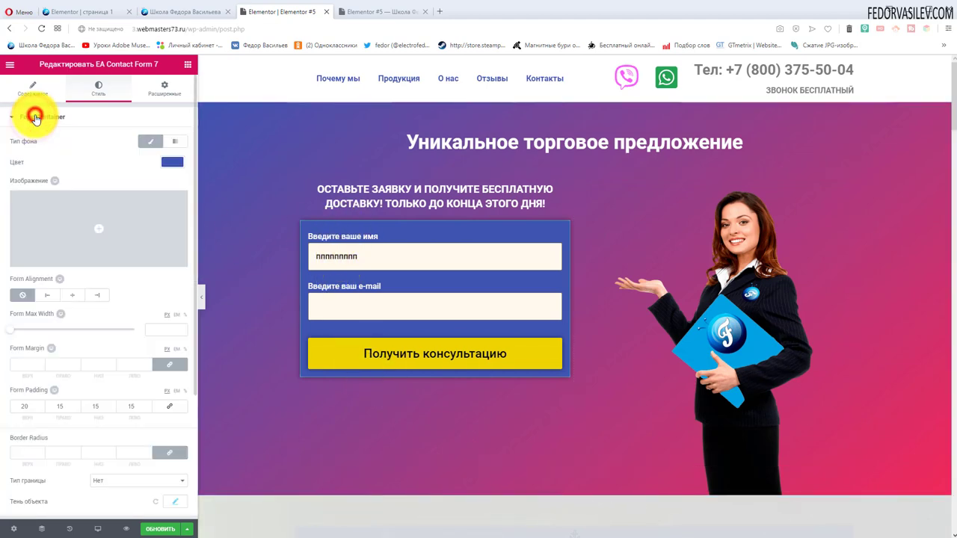
pyautogui.scroll(-1, 82, 224)
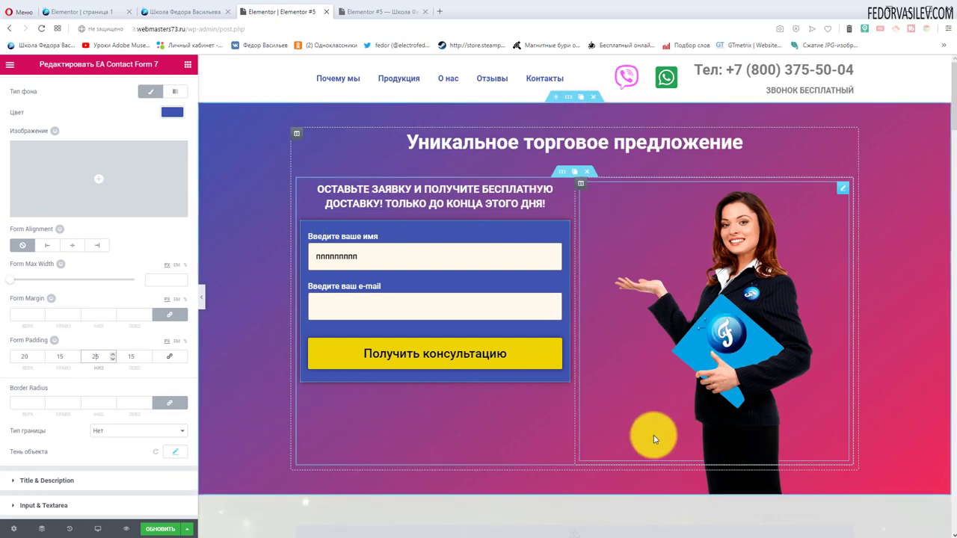
pyautogui.click(447, 408)
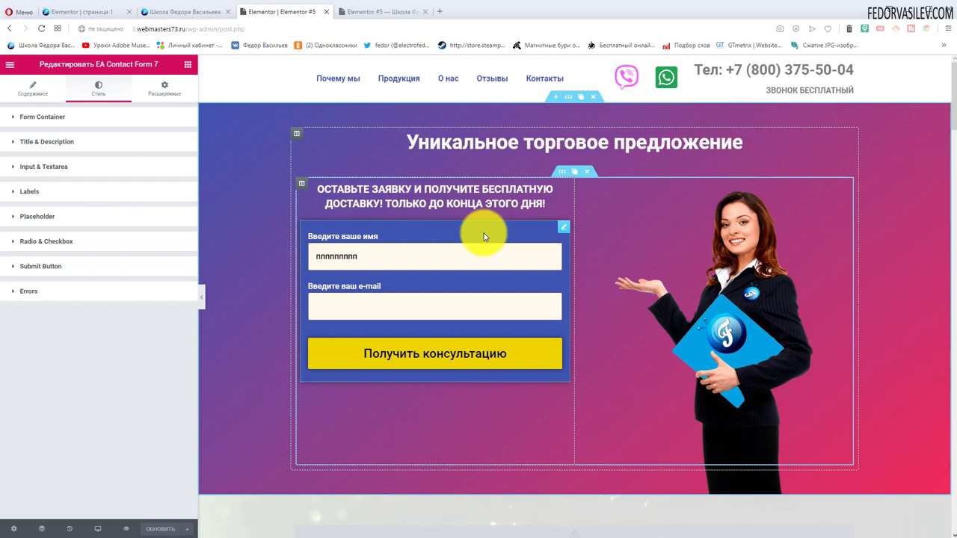
# Enter 555 in the form's e-mail field inside the editor preview and try to submit the form
pyautogui.click(363, 304)
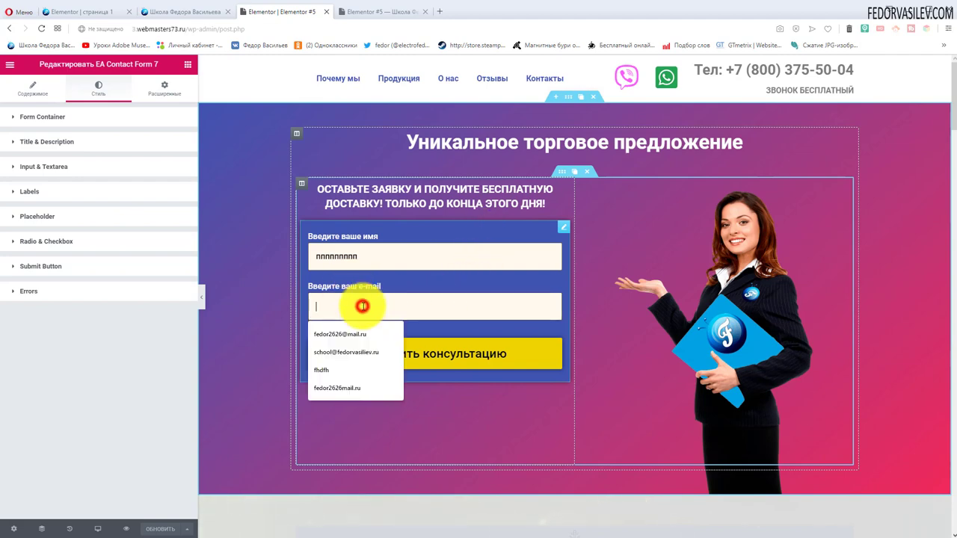
pyautogui.write('555')
pyautogui.click(415, 356)
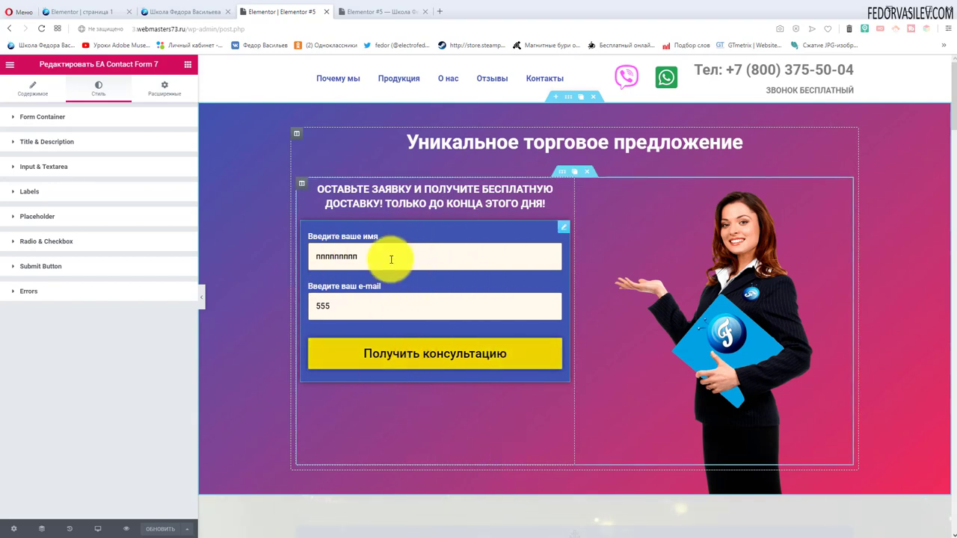
# Submit the reloaded live page's form with 66665 as the name and 464345 as the e-mail, and examine how readable the error messages are
pyautogui.click(406, 13)
pyautogui.click(42, 30)
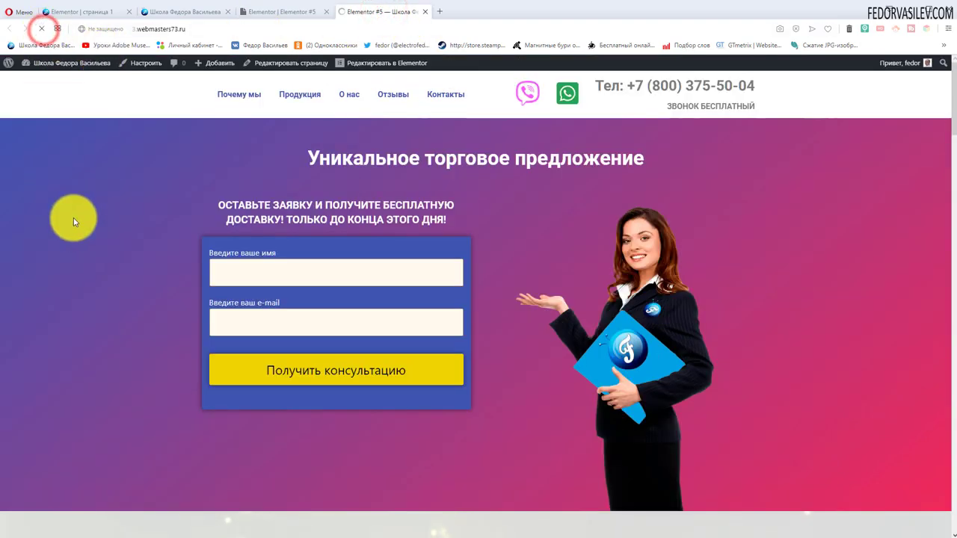
pyautogui.write('66665')
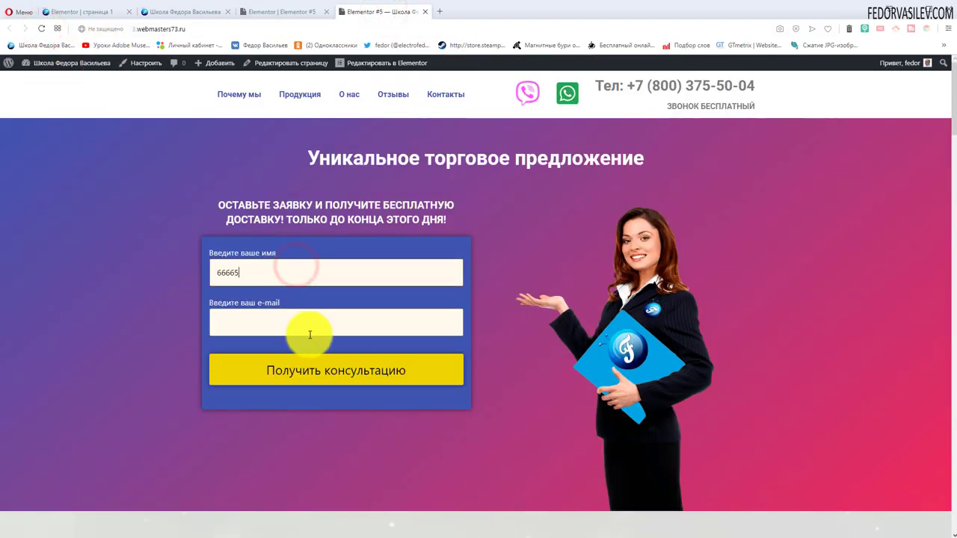
pyautogui.click(331, 372)
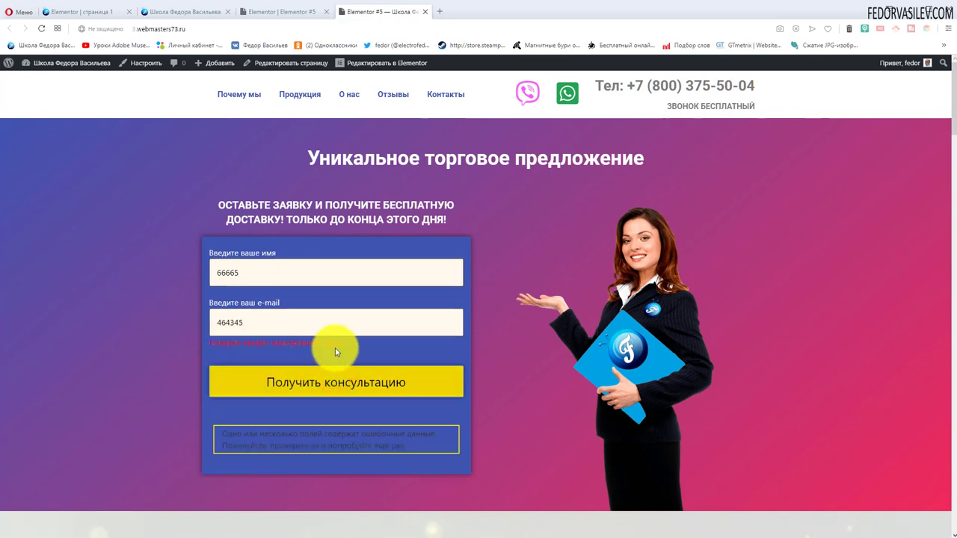
pyautogui.click(346, 341)
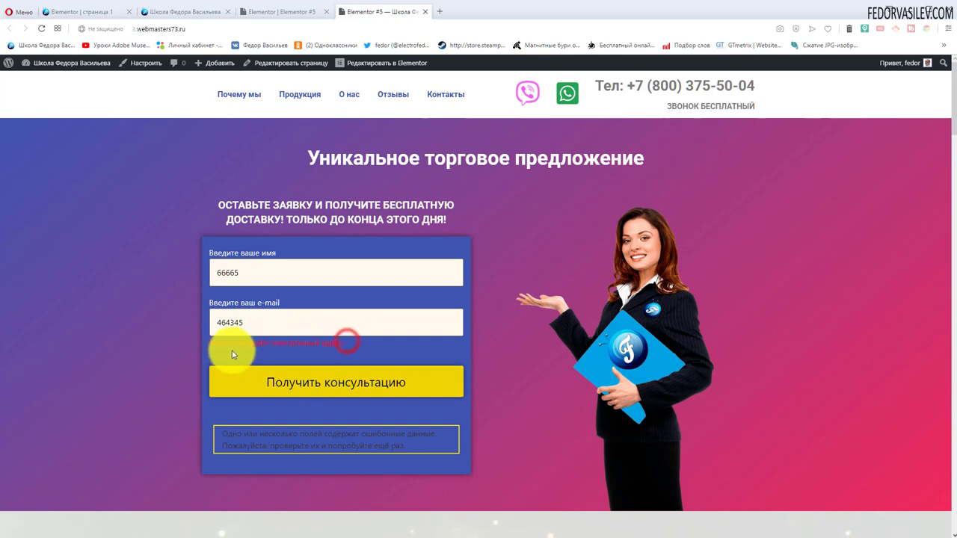
pyautogui.moveTo(213, 348); pyautogui.dragTo(157, 345)
pyautogui.click(235, 347)
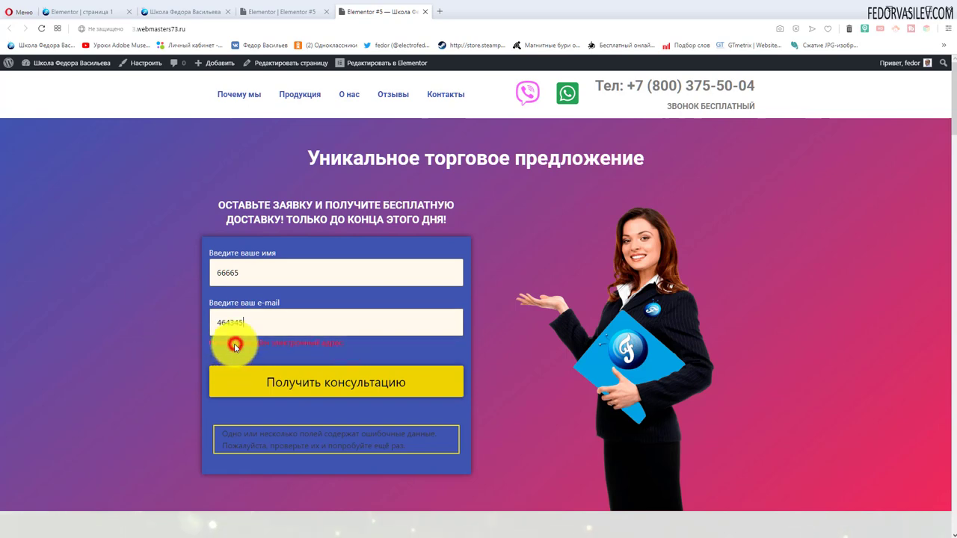
pyautogui.moveTo(243, 431); pyautogui.dragTo(330, 454)
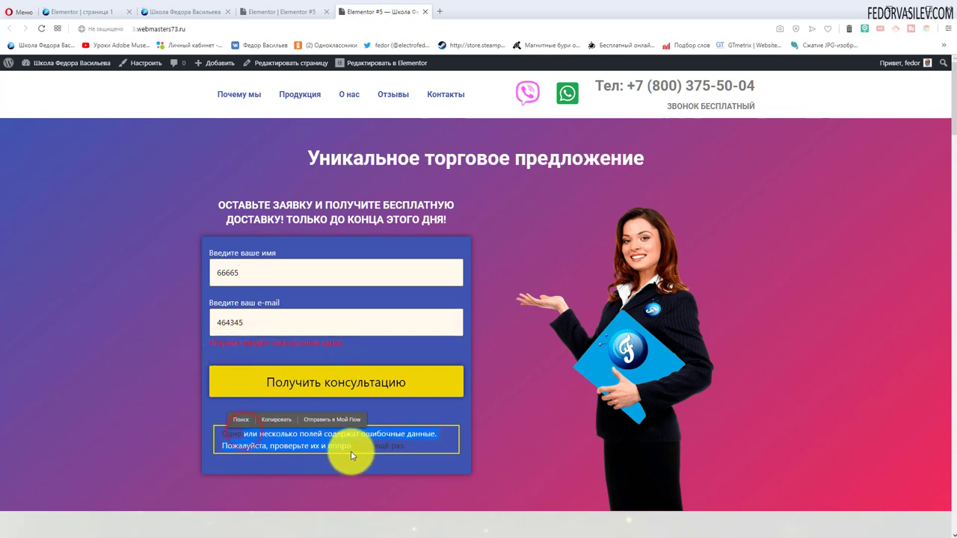
pyautogui.click(406, 438)
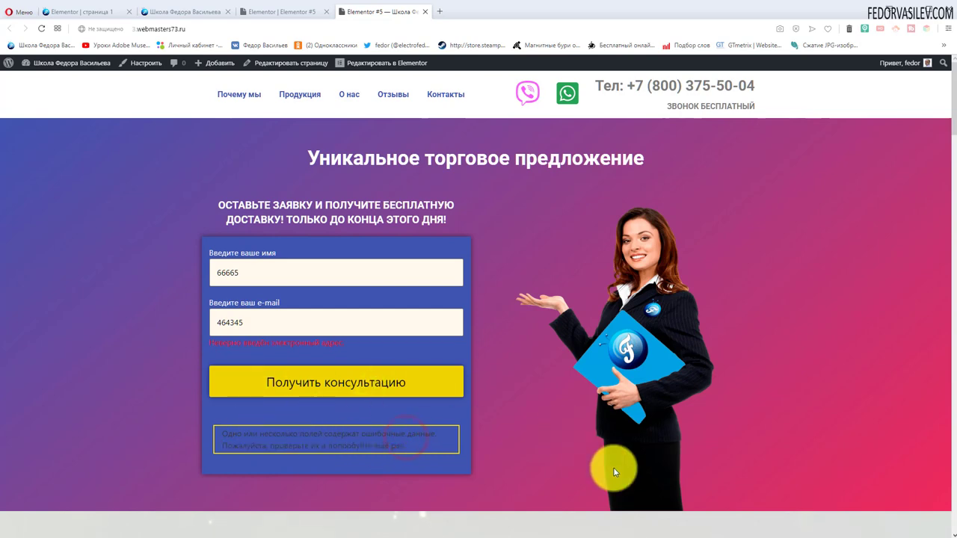
# Back in the editor, set the text colour of the form's alert error messages to #FF9191
pyautogui.hotkey('ctrl', 'Tab')
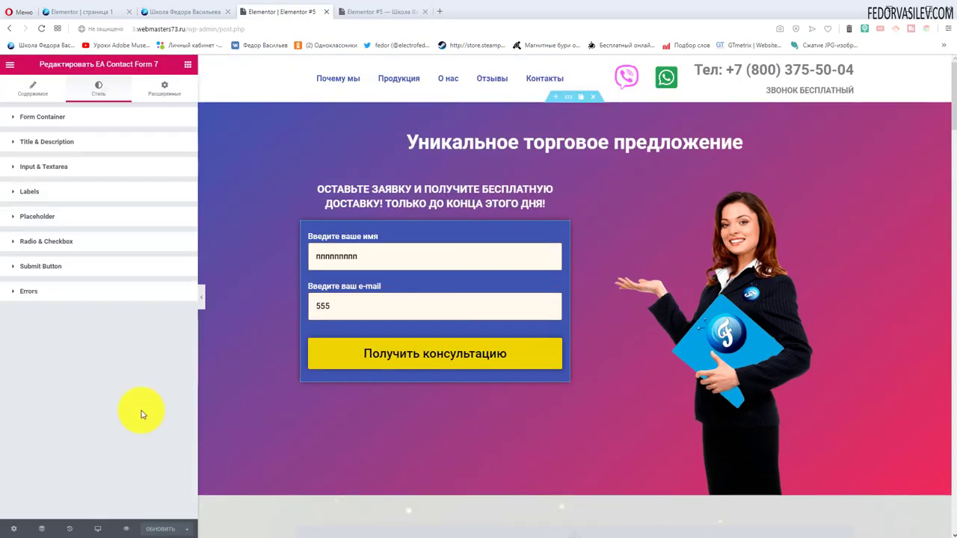
pyautogui.click(28, 293)
pyautogui.scroll(-1, 75, 322)
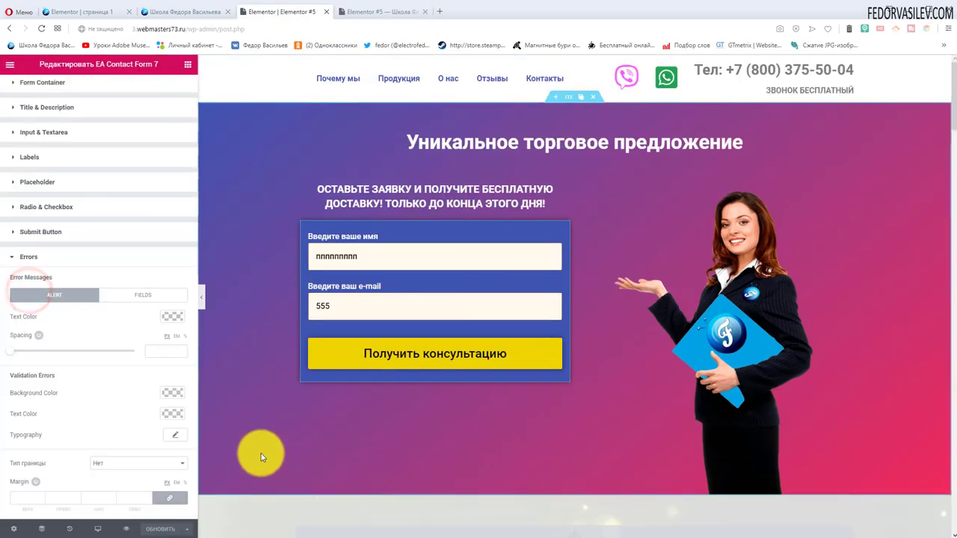
pyautogui.click(171, 316)
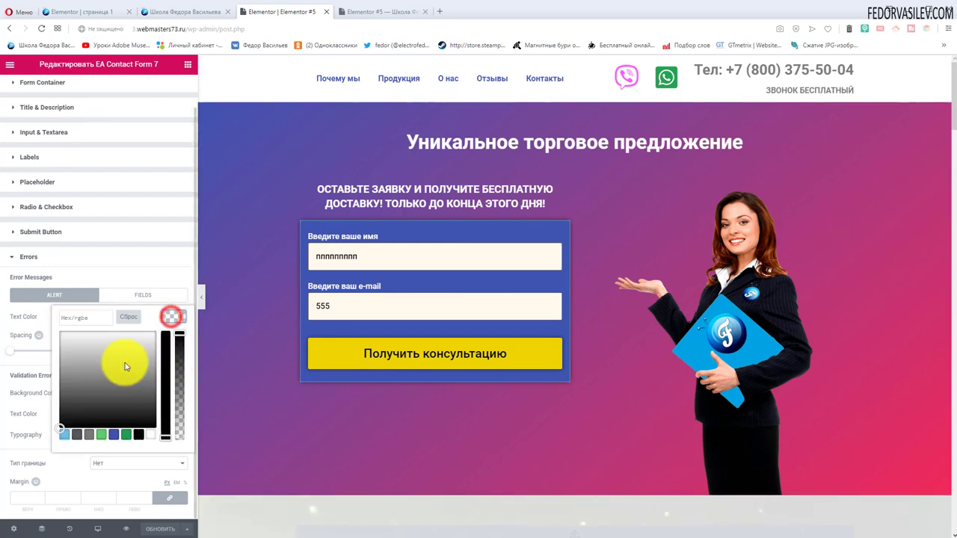
pyautogui.click(95, 319)
pyautogui.hotkey('ctrl', 'v')
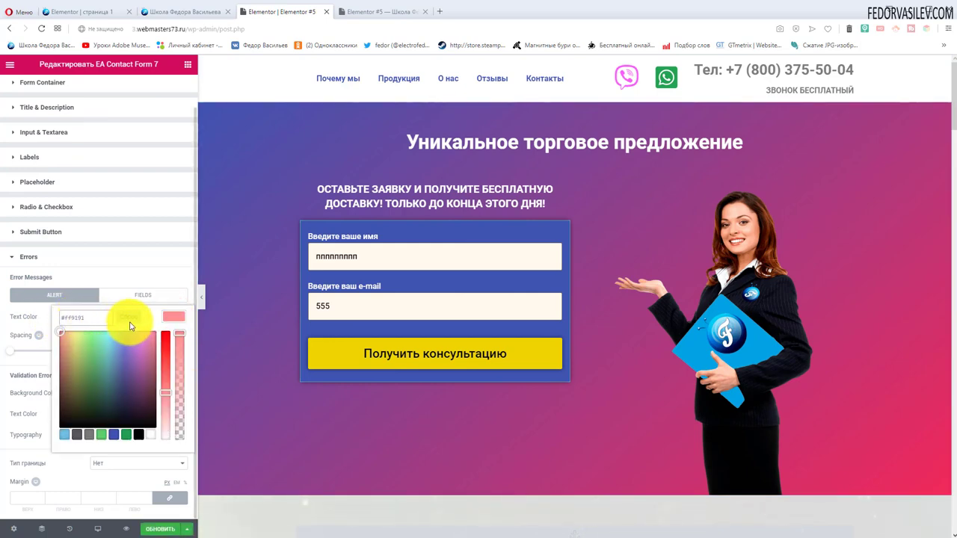
pyautogui.click(38, 319)
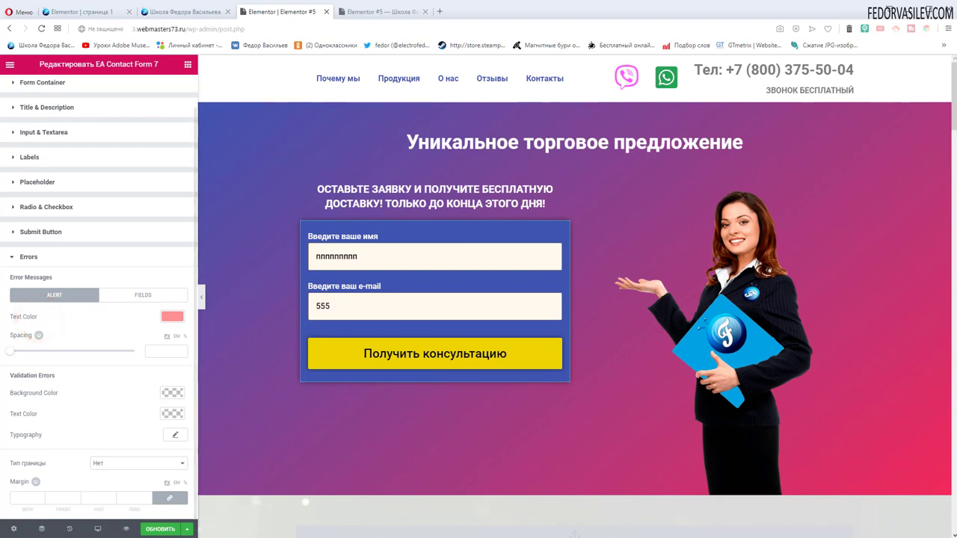
# Set the validation errors' background colour to #FF9191
pyautogui.click(175, 392)
pyautogui.click(93, 398)
pyautogui.hotkey('ctrl', 'v')
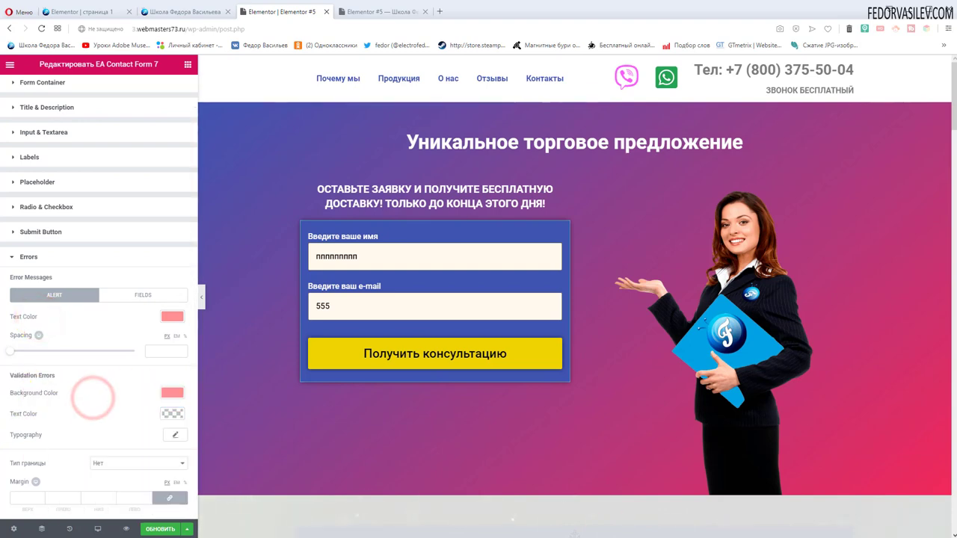
# Set the background colour of error fields to #23a455 and update the page
pyautogui.click(142, 295)
pyautogui.click(174, 315)
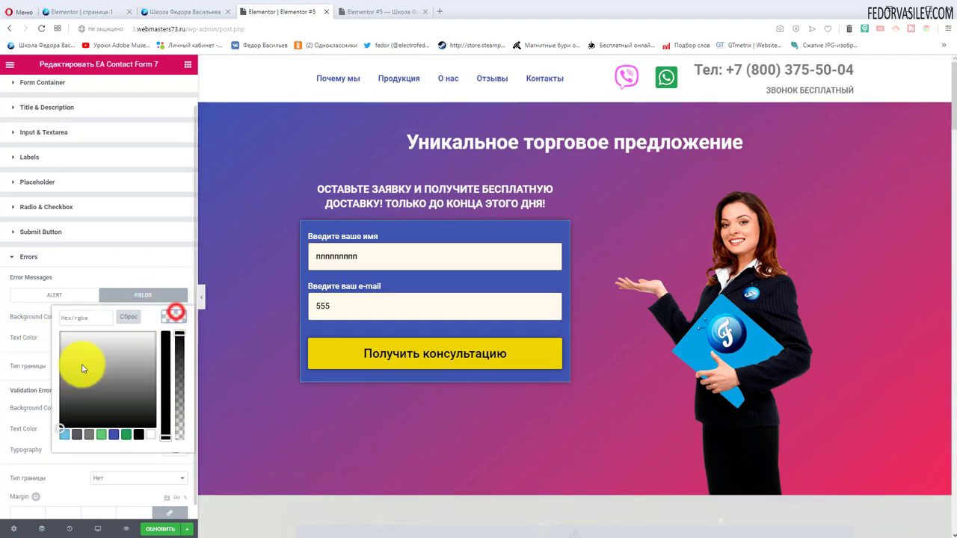
pyautogui.write('#23a455')
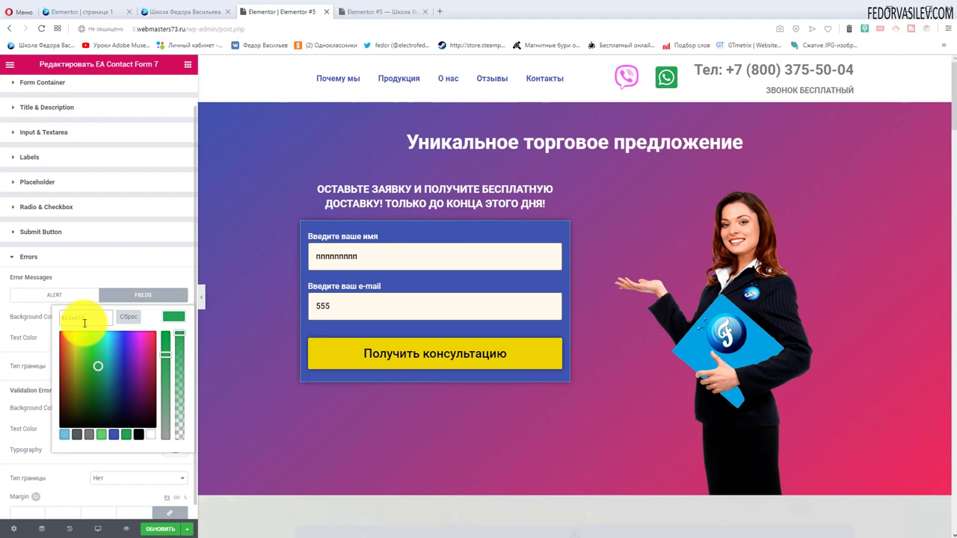
pyautogui.click(30, 324)
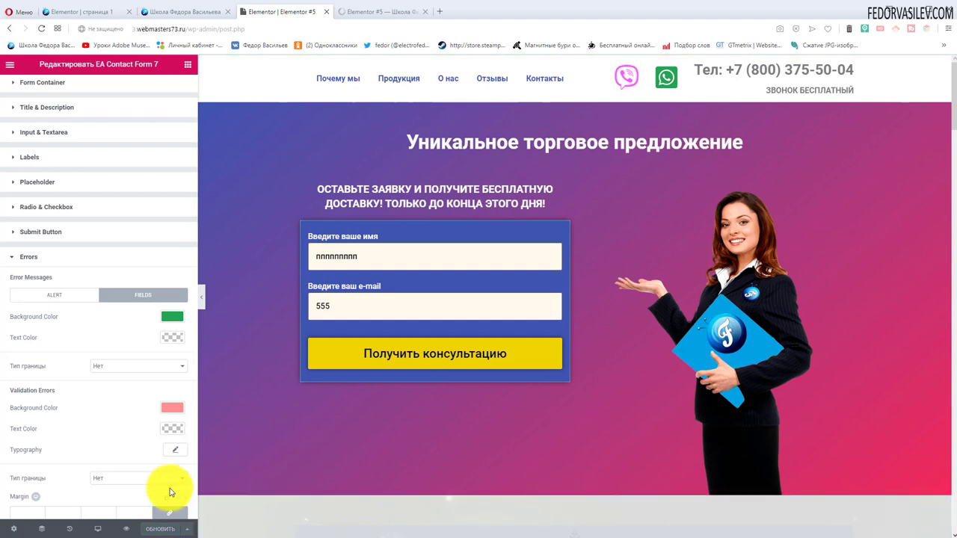
pyautogui.click(166, 527)
# Submit the live page's form with "енен" as the name and "екегег" as the e-mail, and check the restyled error messages
pyautogui.click(351, 13)
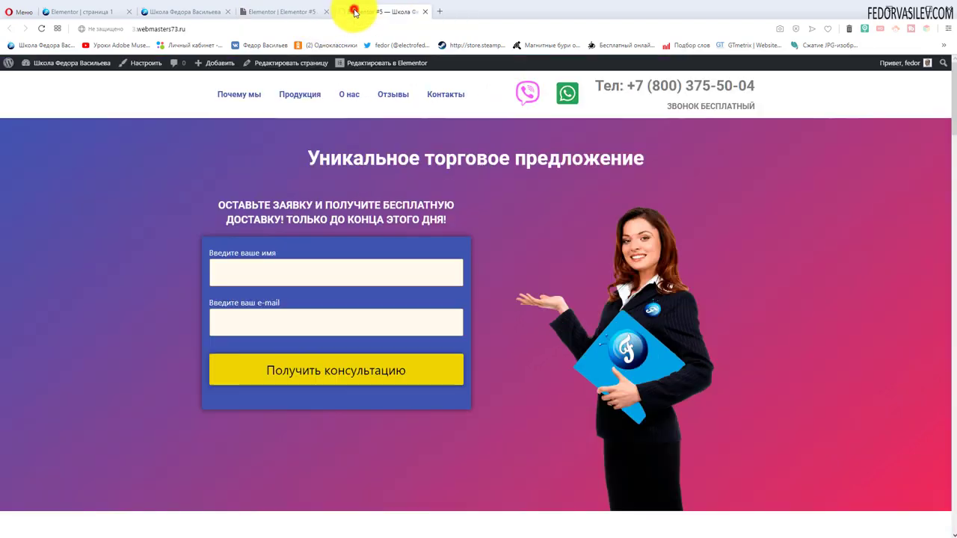
pyautogui.click(246, 275)
pyautogui.write('енен')
pyautogui.click(269, 321)
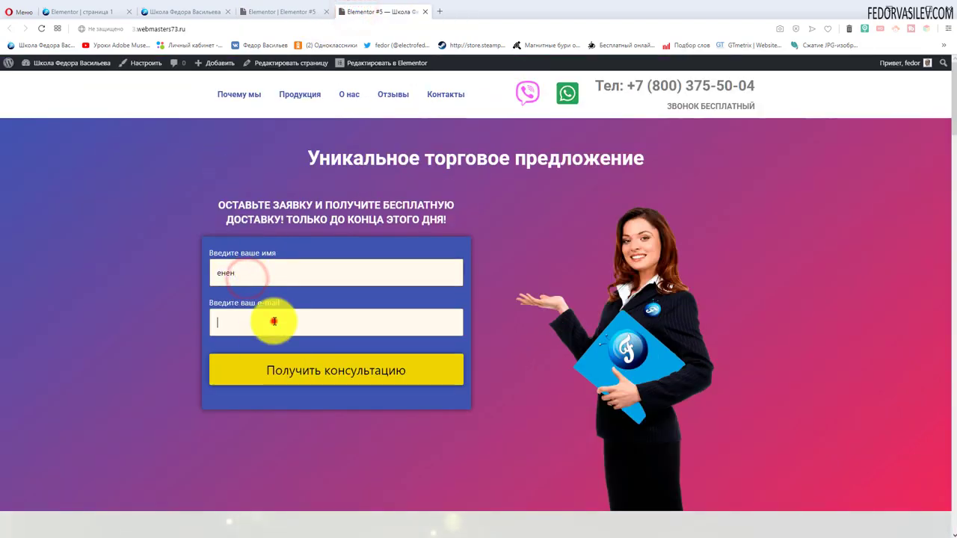
pyautogui.write('екегег')
pyautogui.click(332, 368)
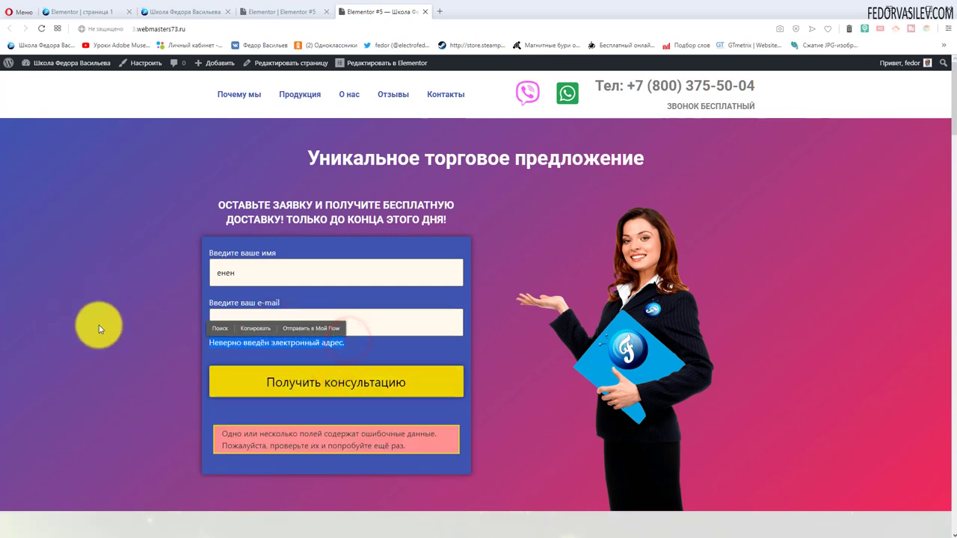
pyautogui.click(135, 323)
pyautogui.click(348, 340)
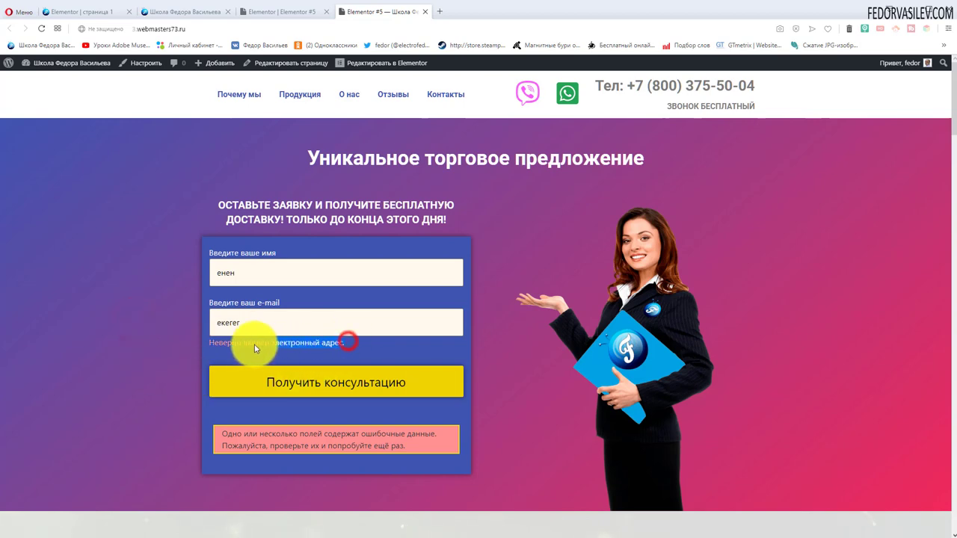
pyautogui.click(152, 325)
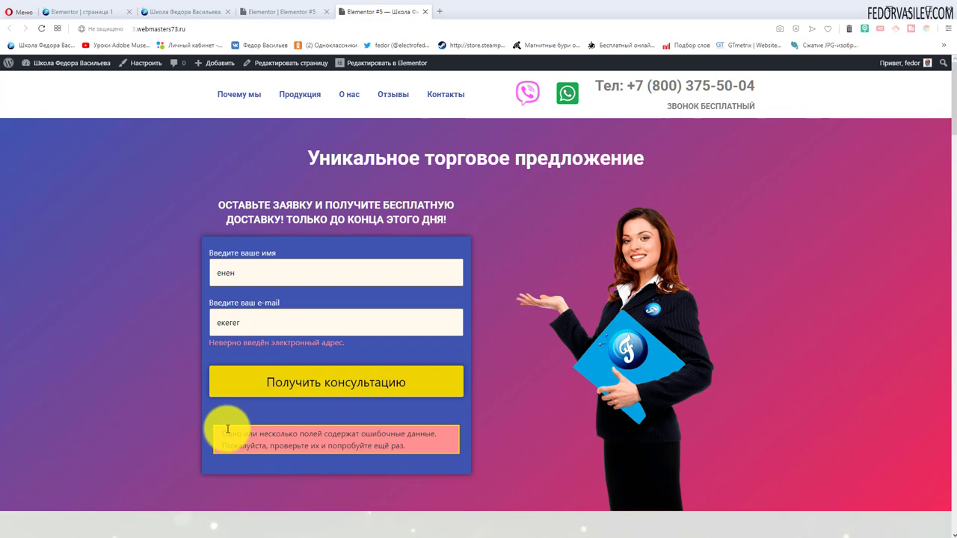
pyautogui.moveTo(227, 429); pyautogui.dragTo(342, 457)
pyautogui.moveTo(404, 446); pyautogui.dragTo(299, 433)
# Back in the Elementor editor, set the text colour of the form's validation errors to white
pyautogui.hotkey('ctrl', 'Tab')
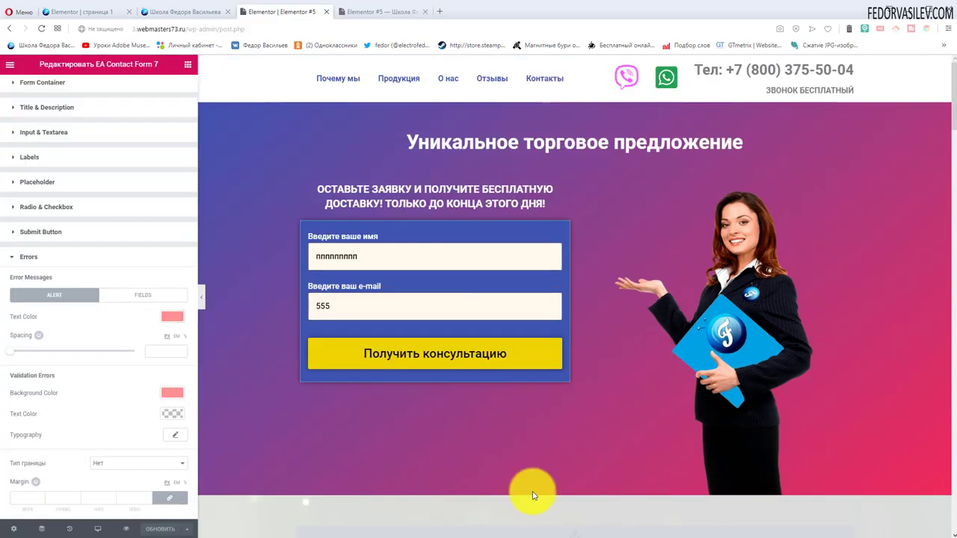
pyautogui.click(171, 420)
pyautogui.scroll(-1, 81, 412)
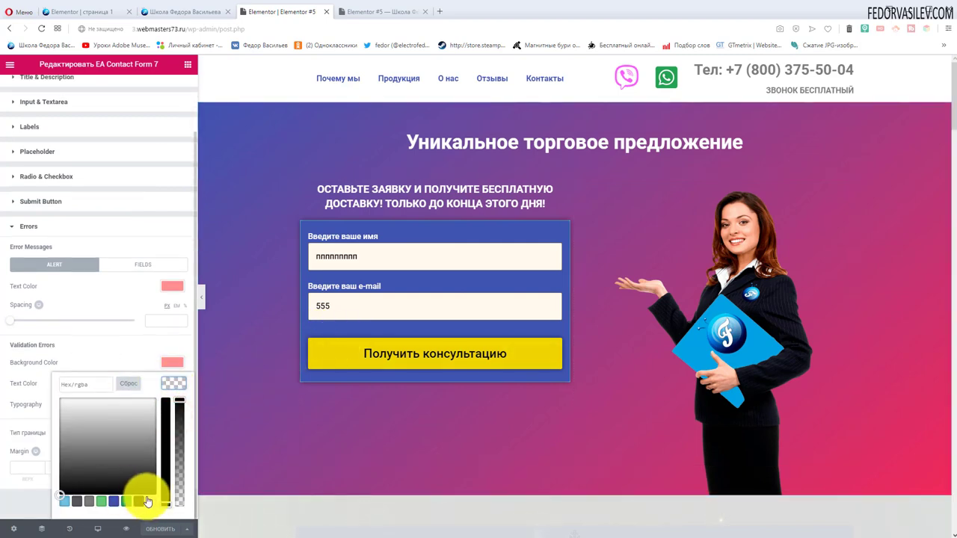
pyautogui.click(89, 348)
pyautogui.scroll(2, 112, 374)
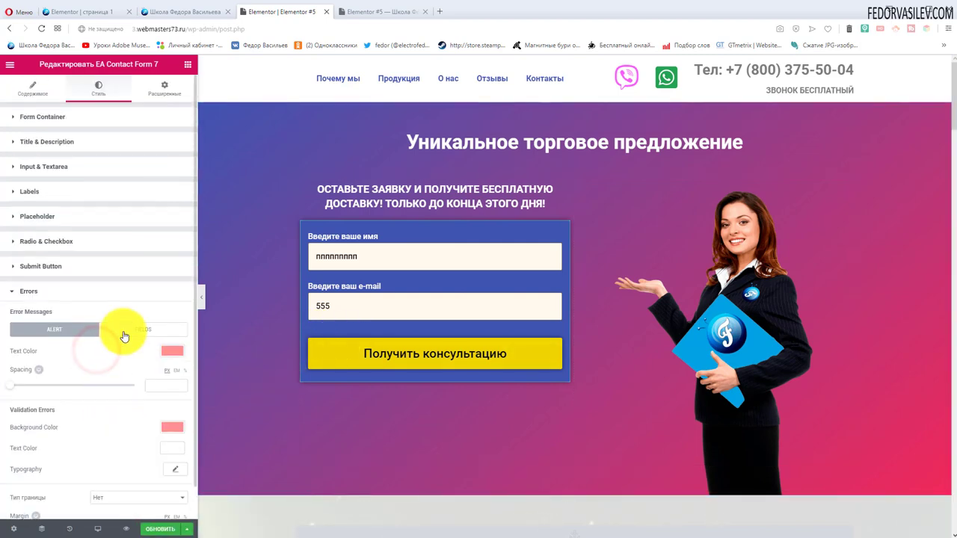
# Set the text colour of the form's error fields to white and update the page
pyautogui.click(123, 330)
pyautogui.scroll(-1, 123, 314)
pyautogui.click(167, 322)
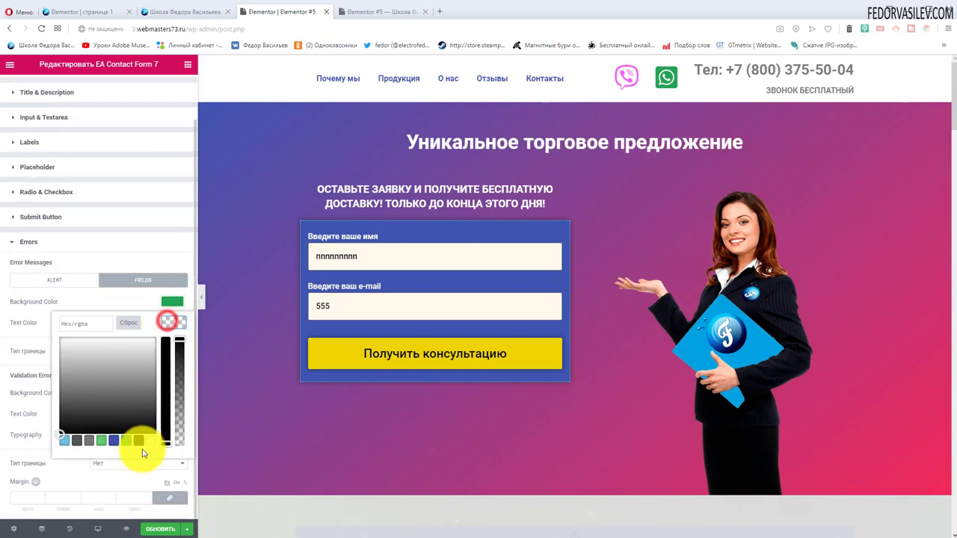
pyautogui.click(30, 322)
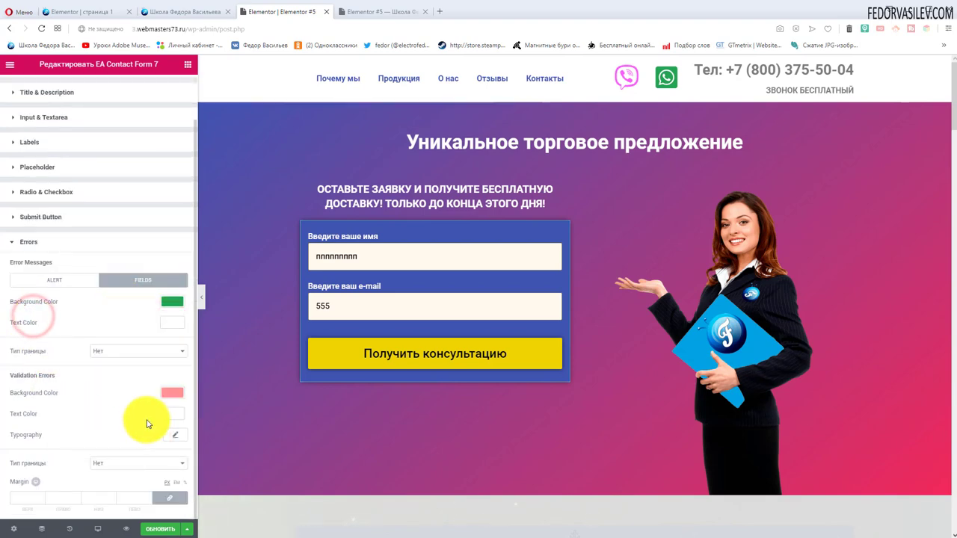
pyautogui.click(175, 417)
pyautogui.click(85, 373)
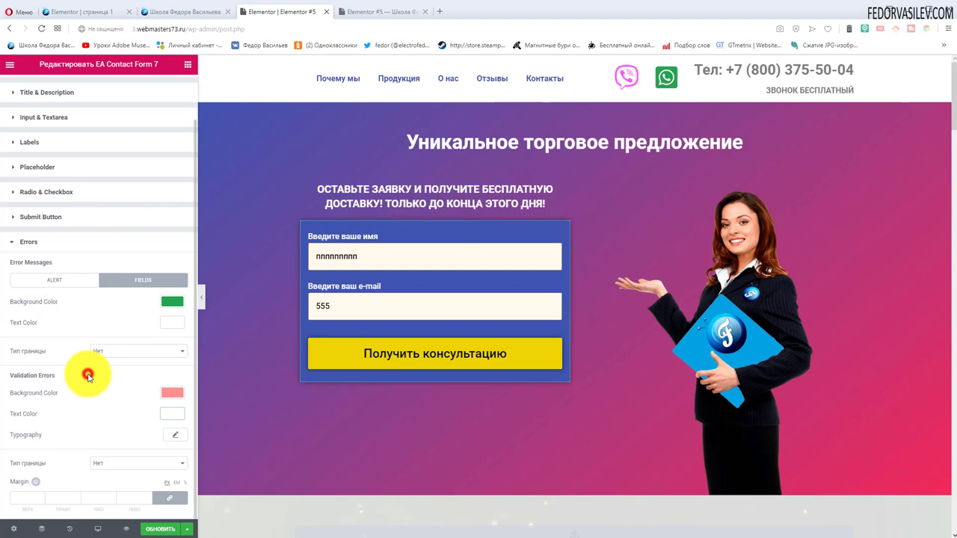
pyautogui.click(157, 528)
# Reload the live page, submit the form with "6н56н" as the name and "6н6н" as the e-mail, and check the error message text
pyautogui.click(379, 13)
pyautogui.press('F5')
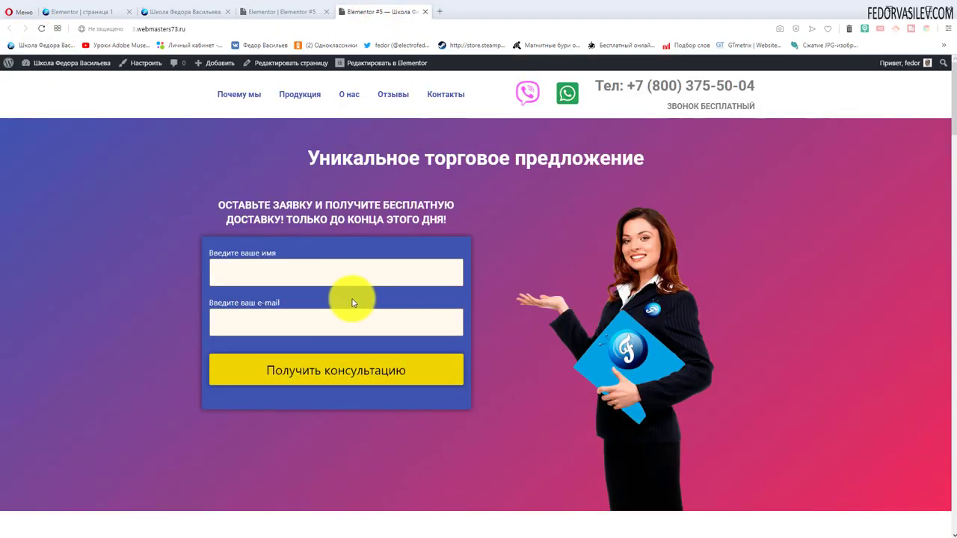
pyautogui.click(284, 266)
pyautogui.write('6н56н')
pyautogui.click(296, 315)
pyautogui.write('6н6н')
pyautogui.click(316, 371)
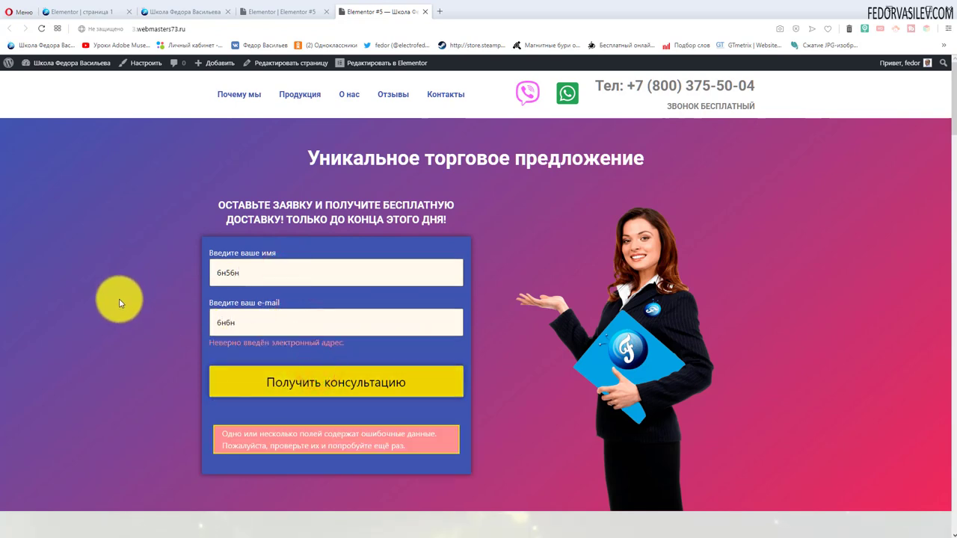
pyautogui.moveTo(224, 434); pyautogui.dragTo(314, 438)
pyautogui.click(432, 447)
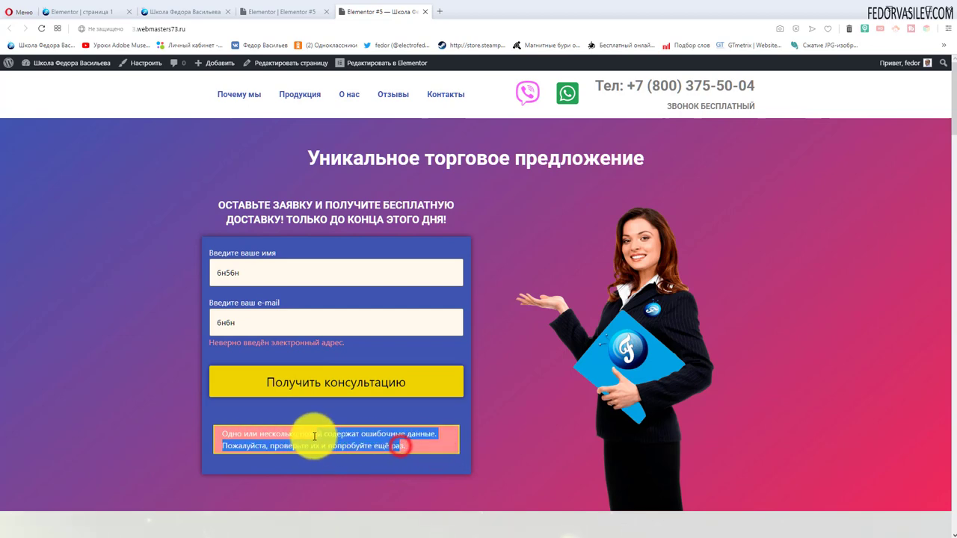
pyautogui.rightClick(316, 438)
pyautogui.click(134, 370)
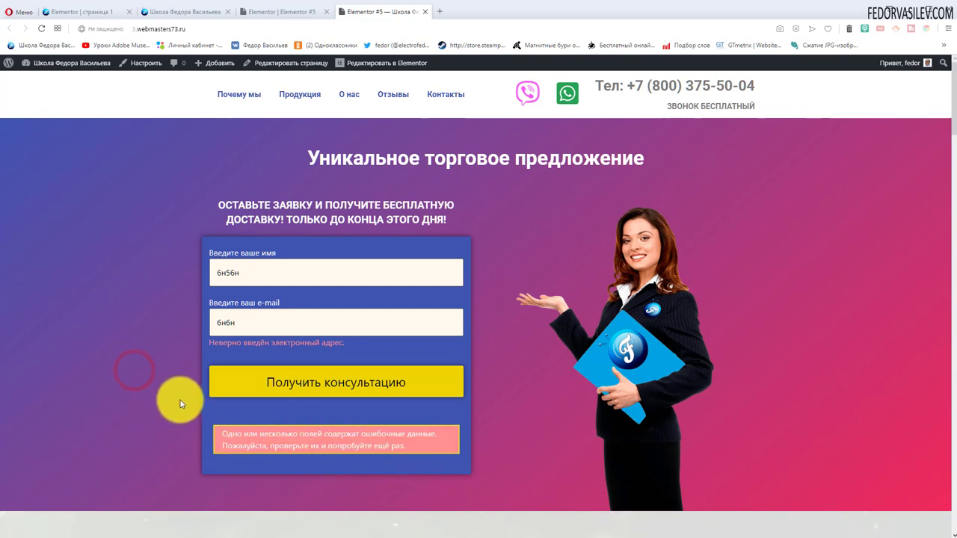
pyautogui.moveTo(232, 433); pyautogui.dragTo(310, 435)
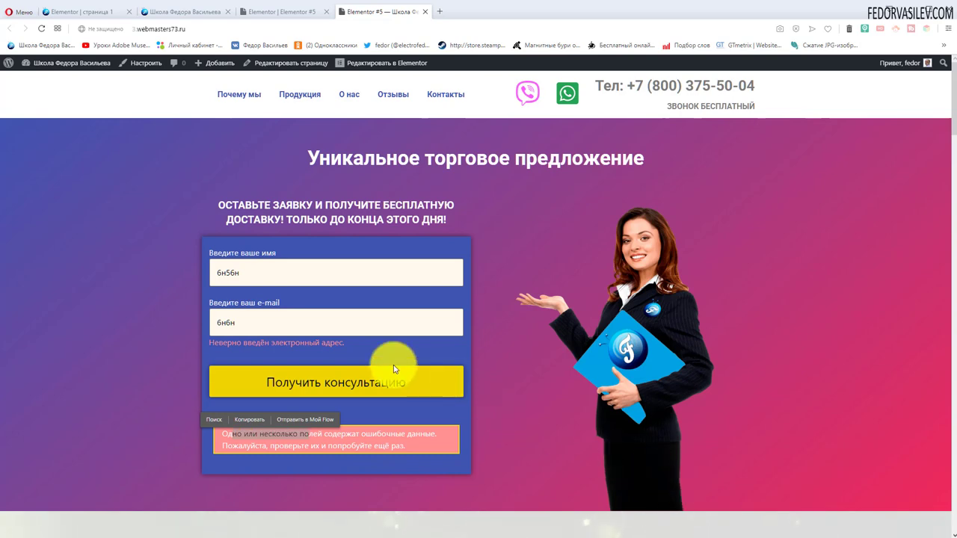
# Resubmit the live form with a real first name and a valid e-mail address, and check the message under the button
pyautogui.click(210, 275)
pyautogui.hotkey('ctrl', 'a')
pyautogui.press('BackSpace')
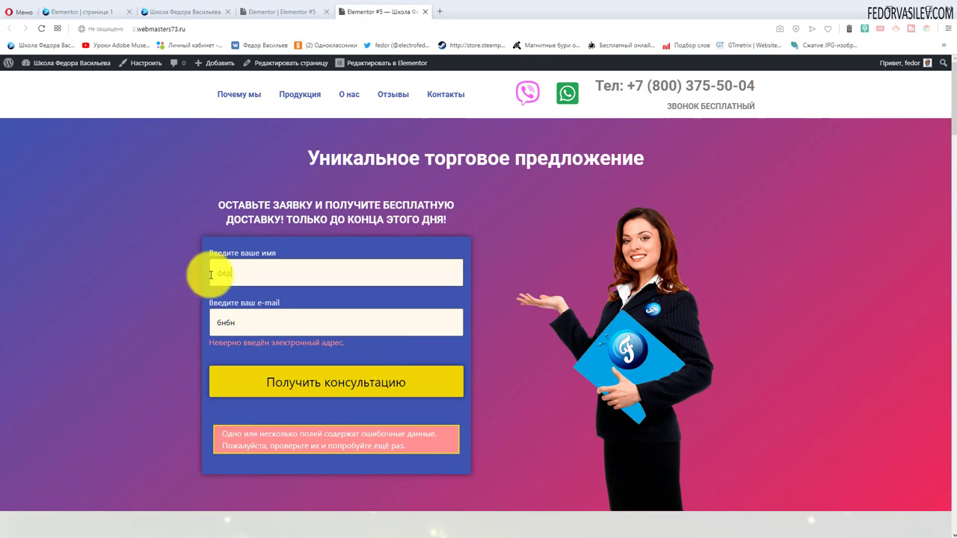
pyautogui.write('федор')
pyautogui.press('Tab')
pyautogui.write('fed')
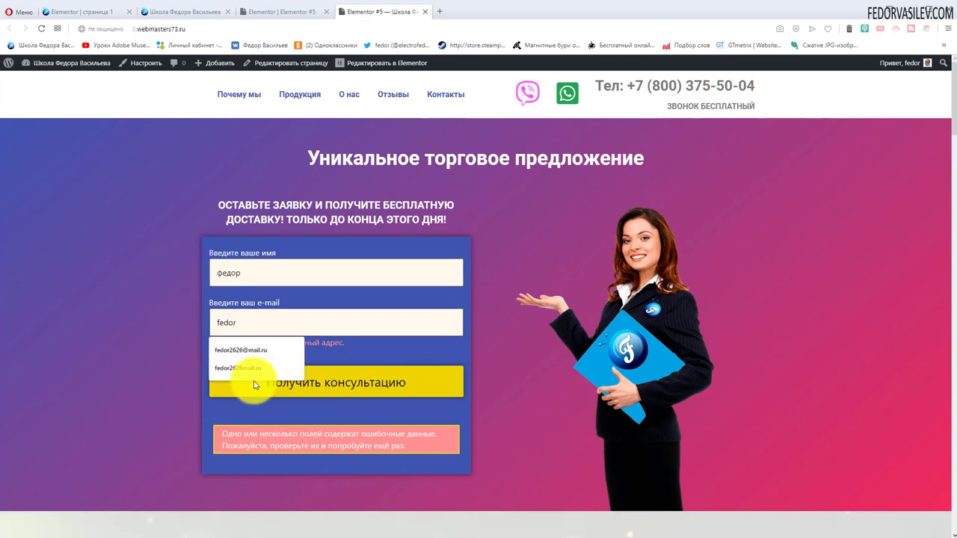
pyautogui.click(247, 350)
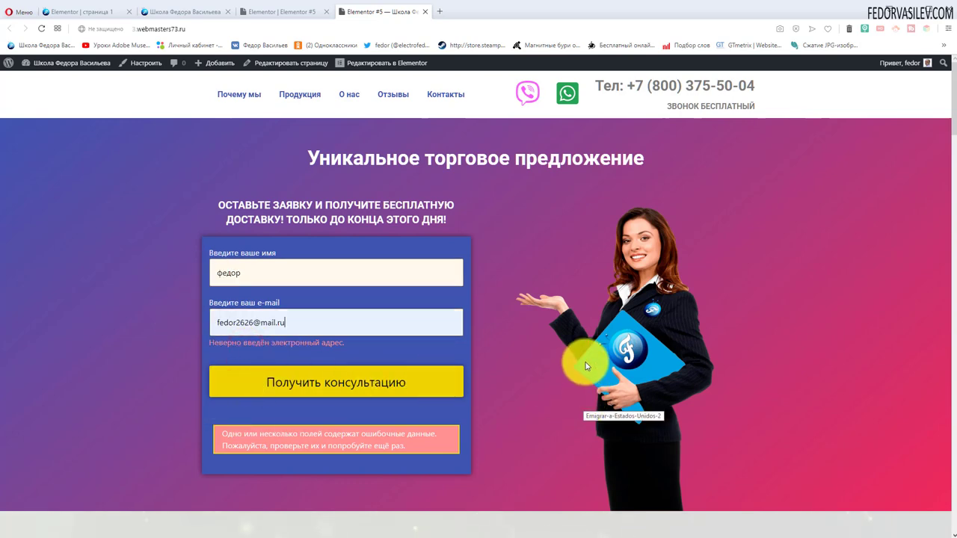
pyautogui.click(332, 384)
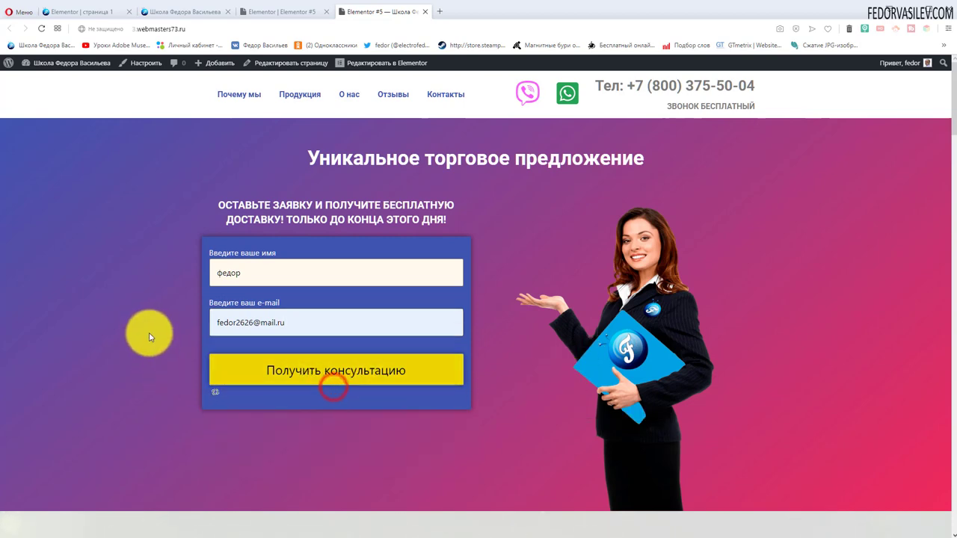
pyautogui.moveTo(225, 422); pyautogui.dragTo(447, 427)
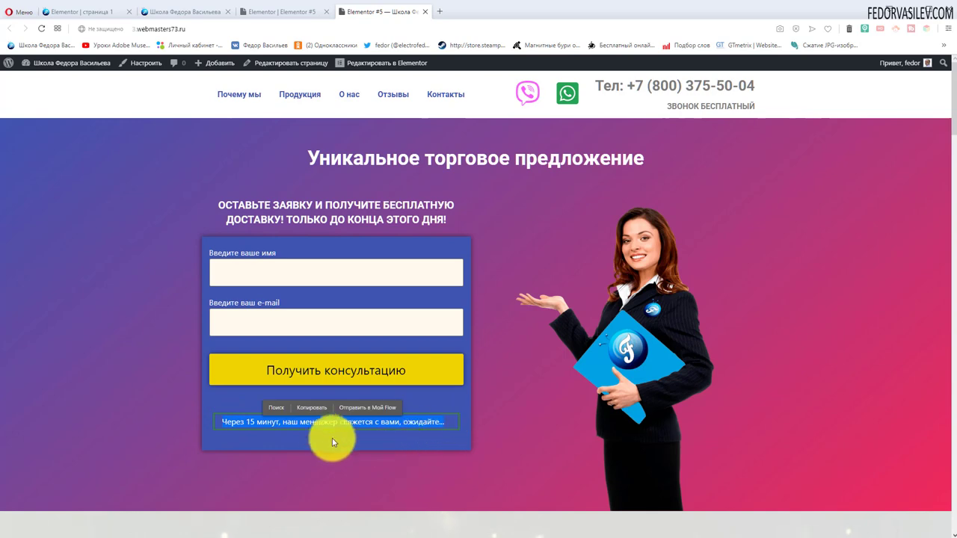
pyautogui.click(320, 425)
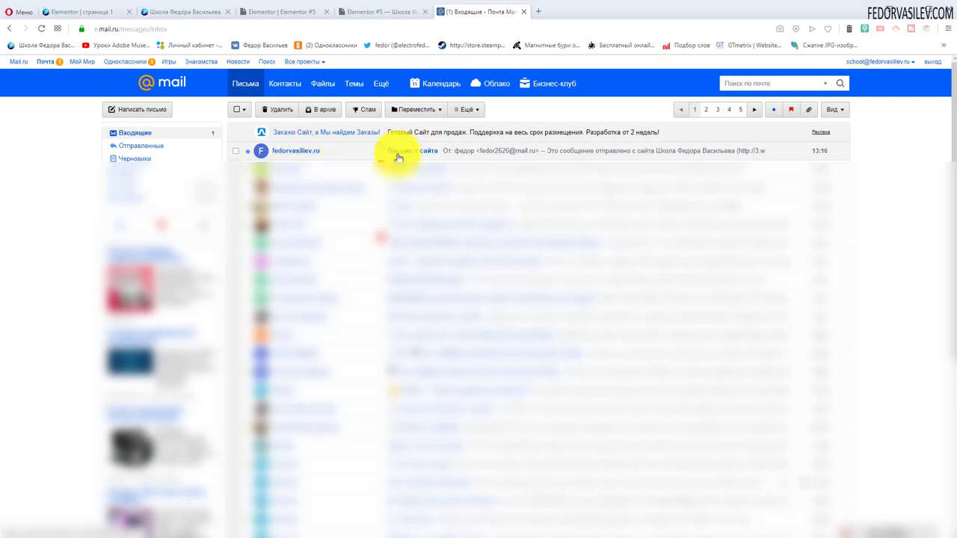
# In the Mail.ru inbox, open the message "Письмо с сайта" and examine the submitted name and e-mail
pyautogui.click(425, 153)
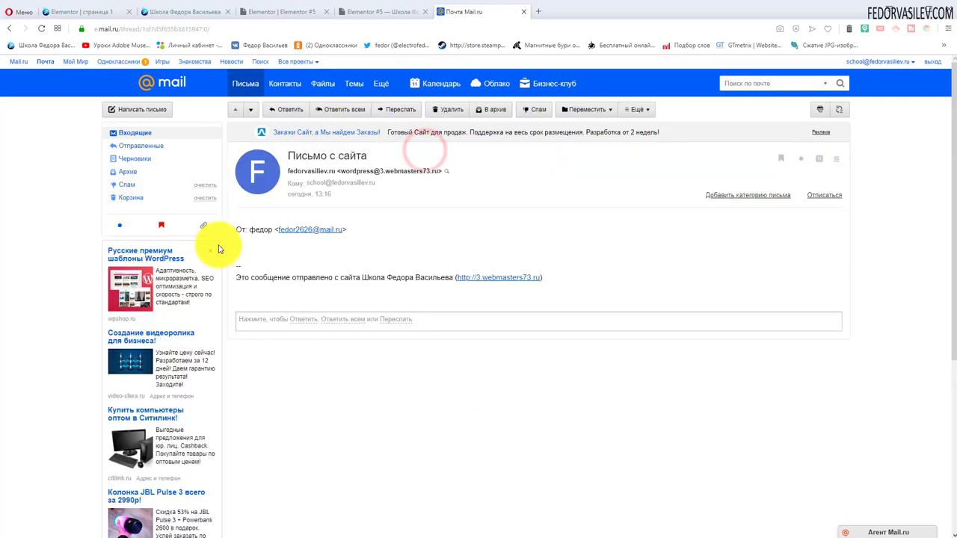
pyautogui.click(249, 229)
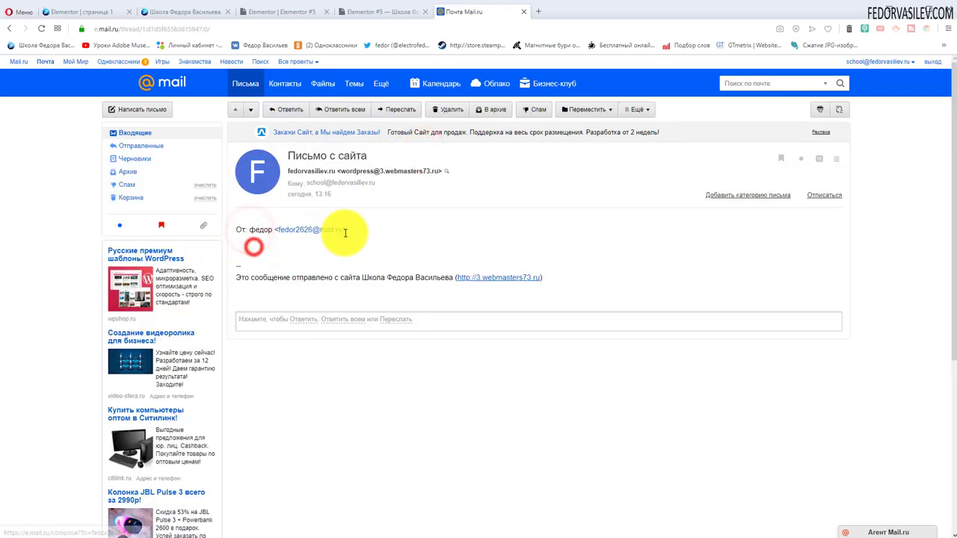
pyautogui.moveTo(352, 228); pyautogui.dragTo(279, 232)
pyautogui.click(413, 241)
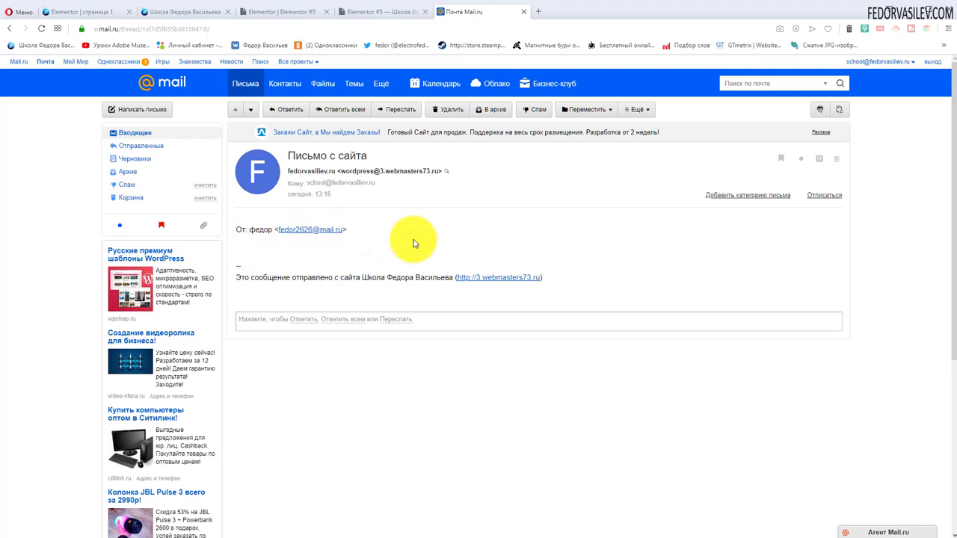
# Return to the live page and examine the text of the form's success message for readability
pyautogui.hotkey('ctrl', 'shift', 'Tab')
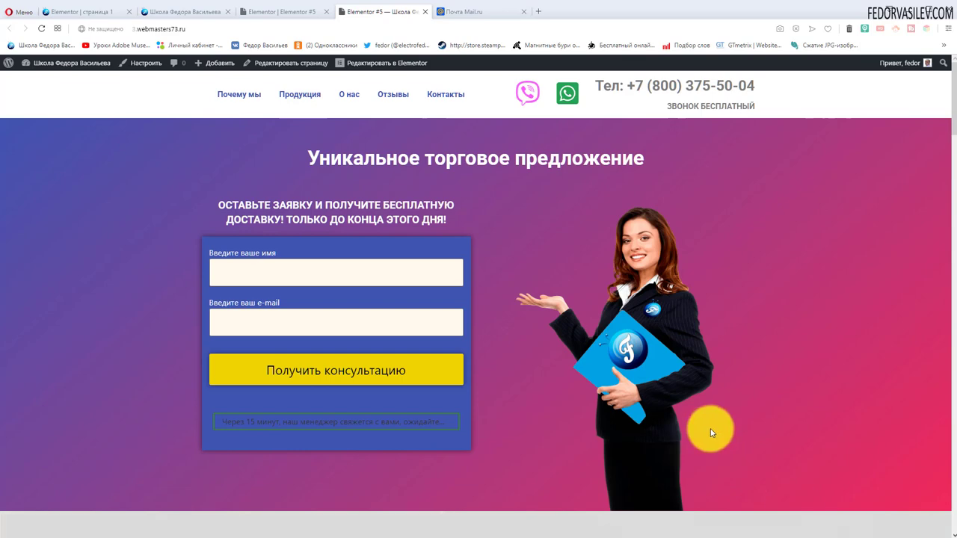
pyautogui.moveTo(445, 423); pyautogui.dragTo(222, 421)
pyautogui.click(231, 422)
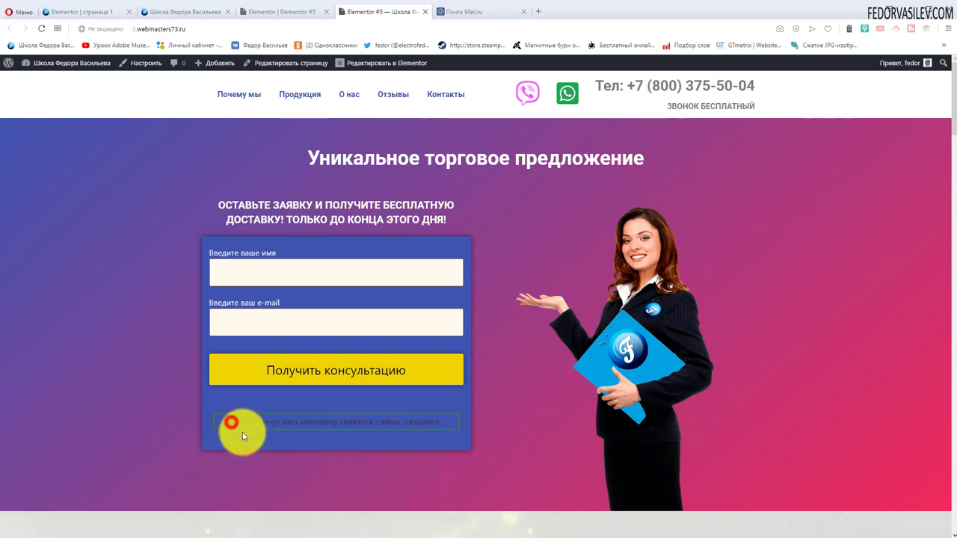
# Return to the Elementor editor and collapse the form's Errors style section
pyautogui.click(268, 11)
pyautogui.click(28, 242)
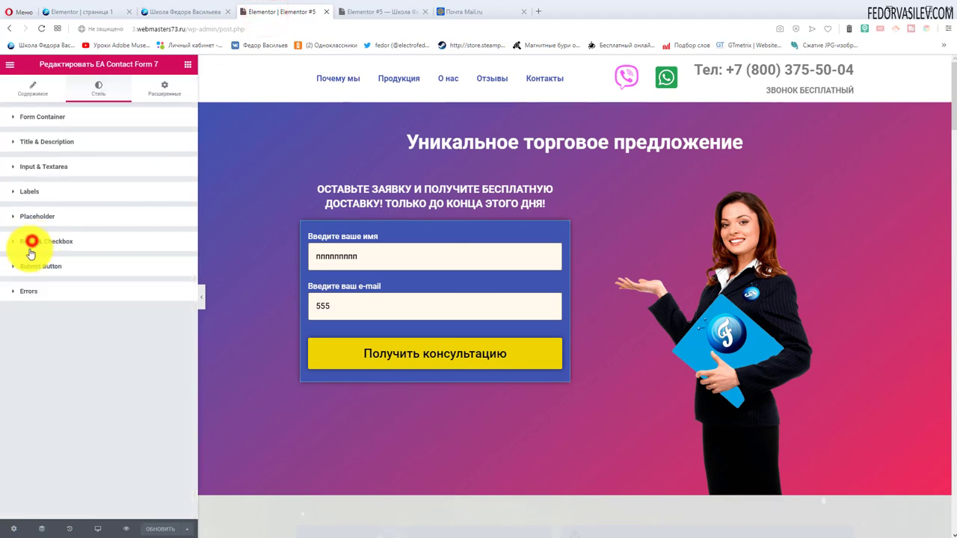